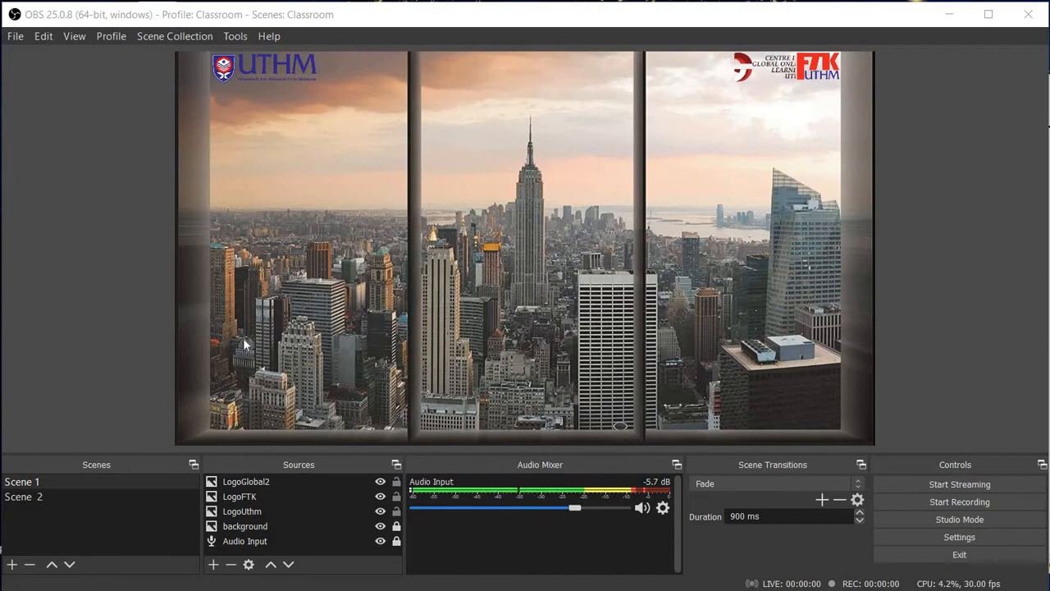
Step: View the finished layout of Scene 2, with webcam, poster and scrolling message, and return to Scene 1
left_click(62, 498)
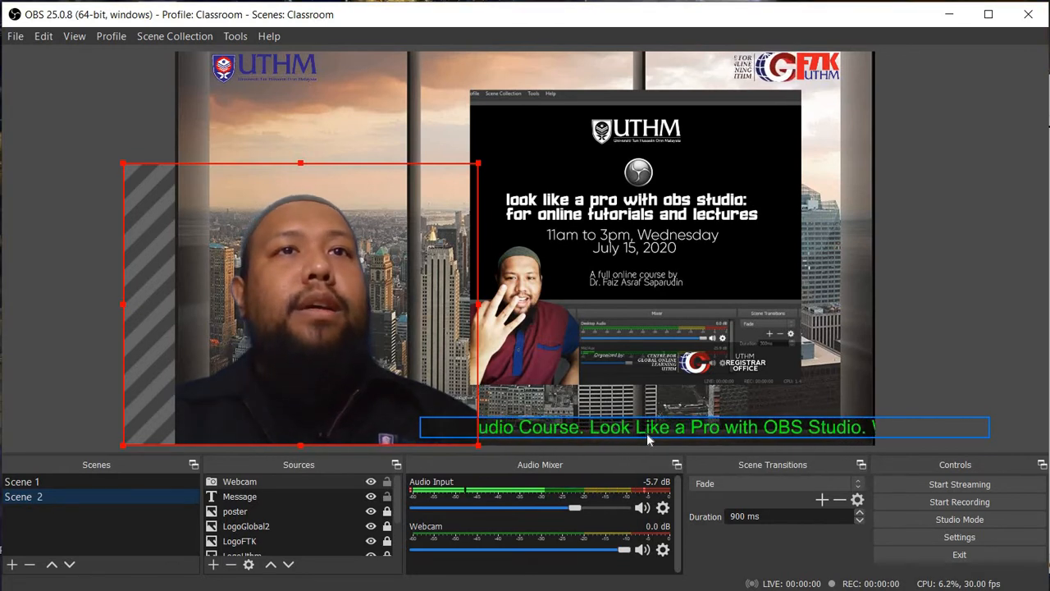
left_click(88, 484)
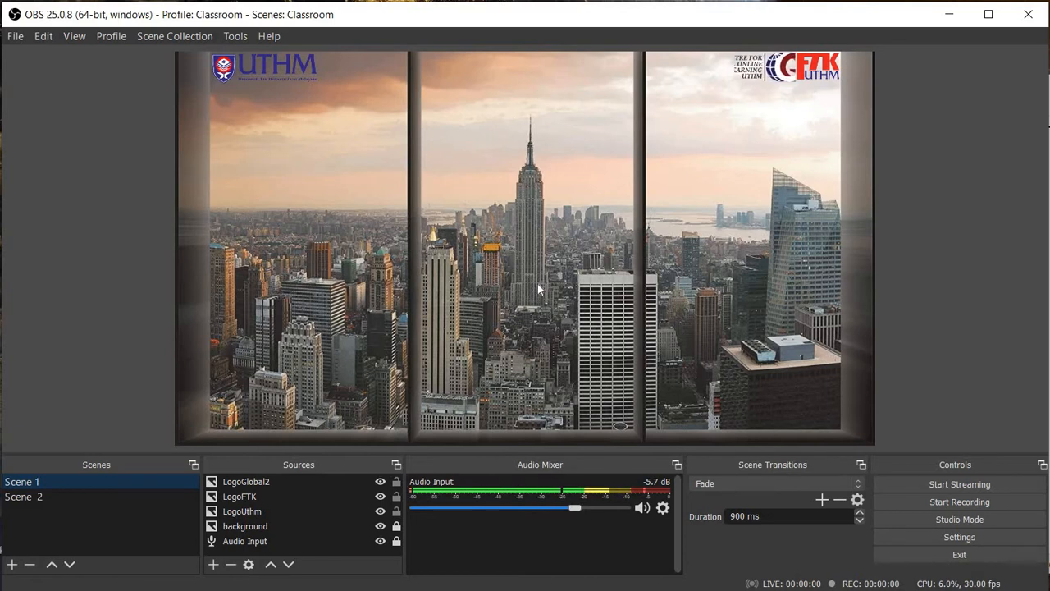
left_click(338, 514)
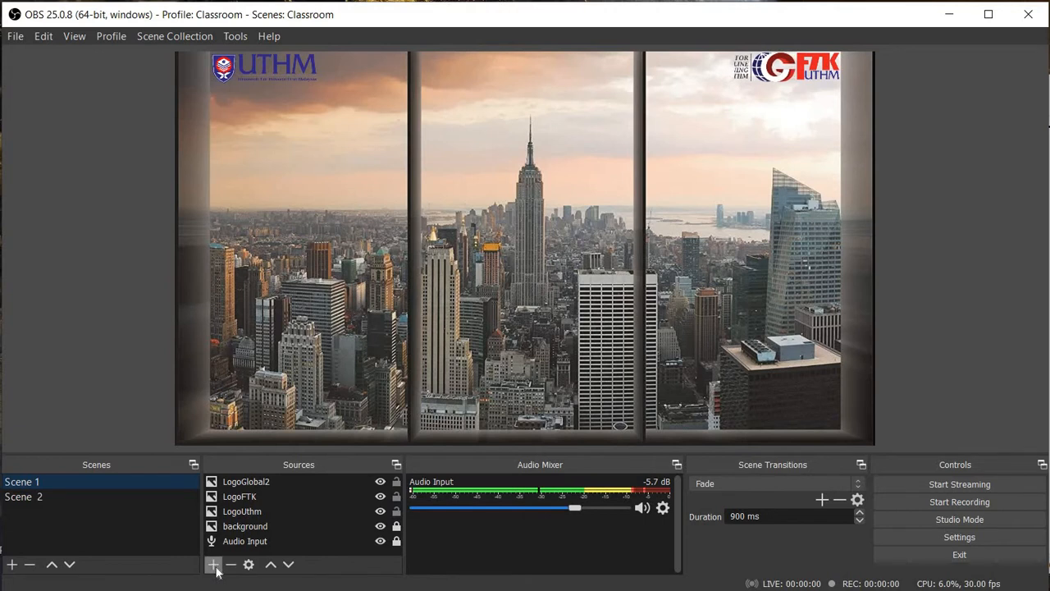
Step: Add a new image source named "poster1" to Scene 1 using IMG-20200713-WA0003 from the Course Poster folder
left_click(213, 564)
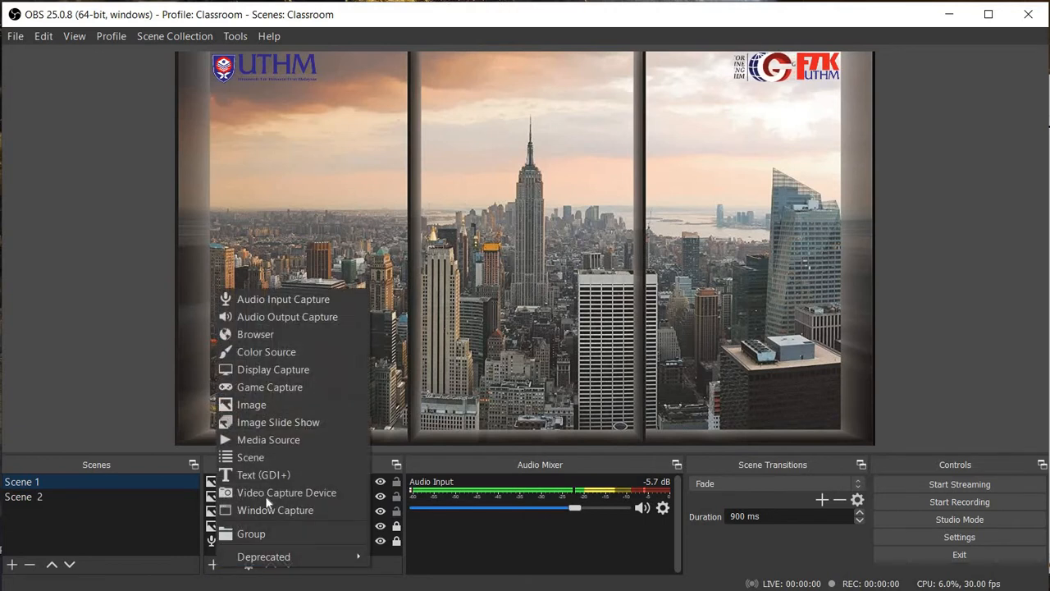
left_click(271, 406)
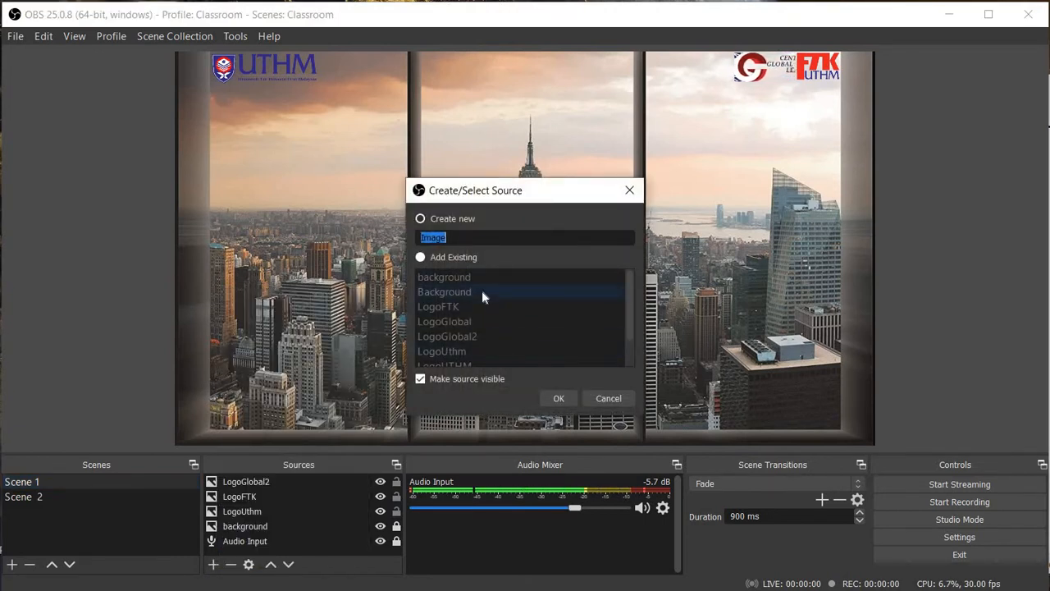
type("poster1")
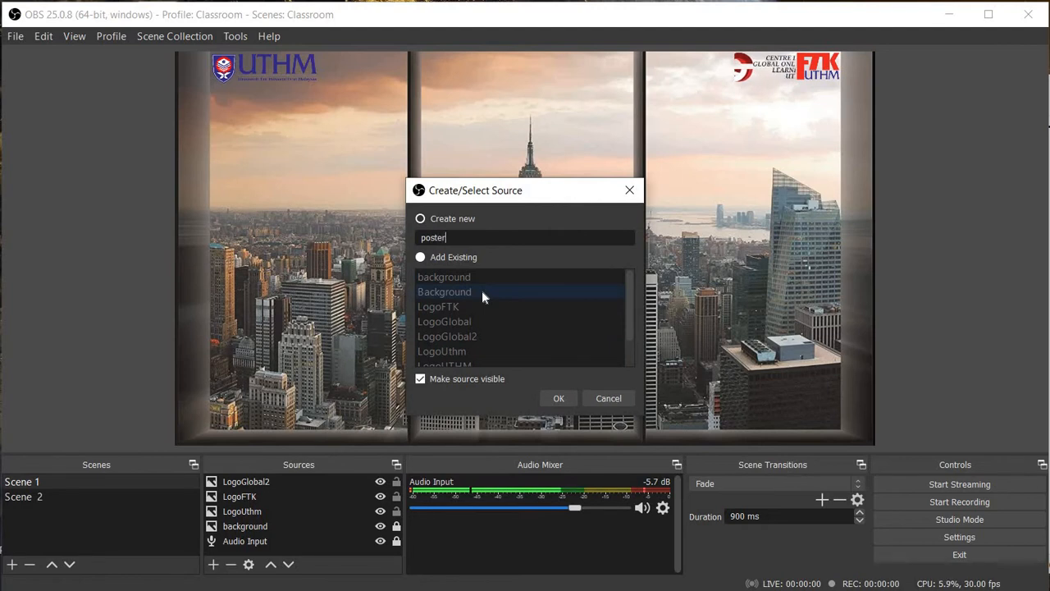
left_click(562, 397)
left_click(711, 390)
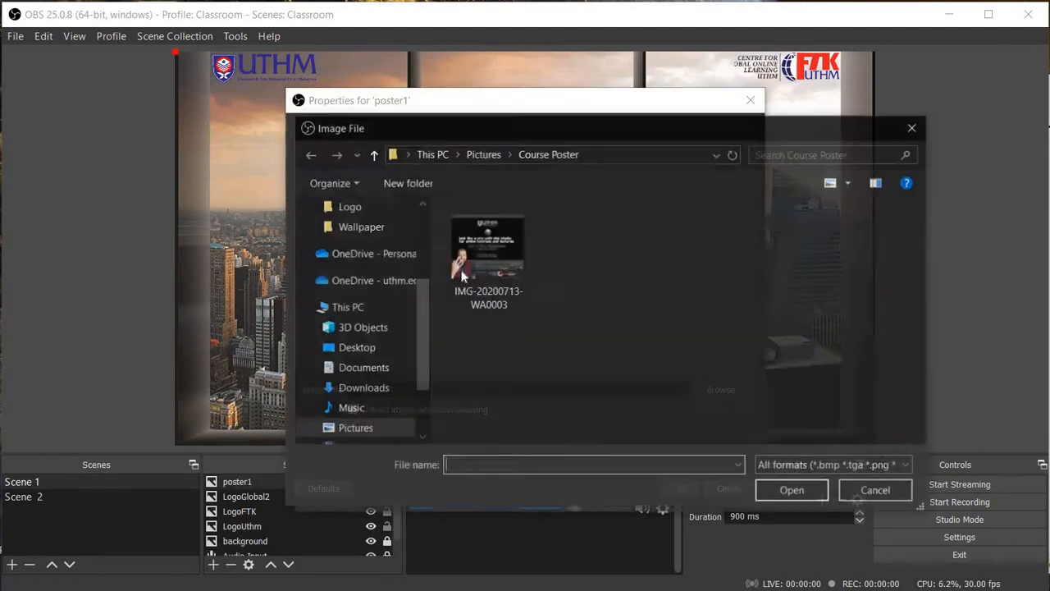
double_click(478, 267)
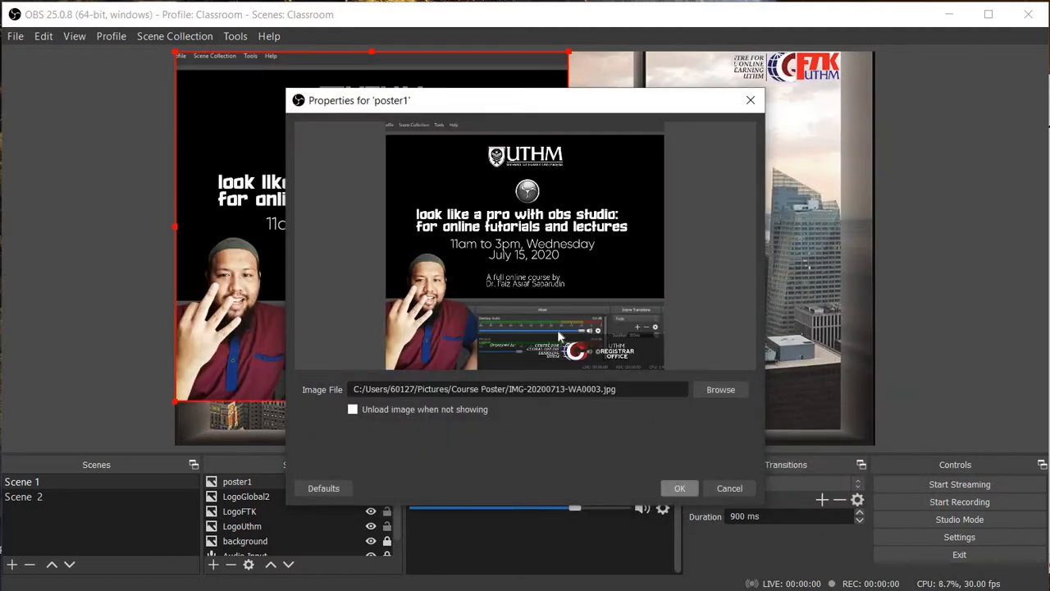
left_click(679, 488)
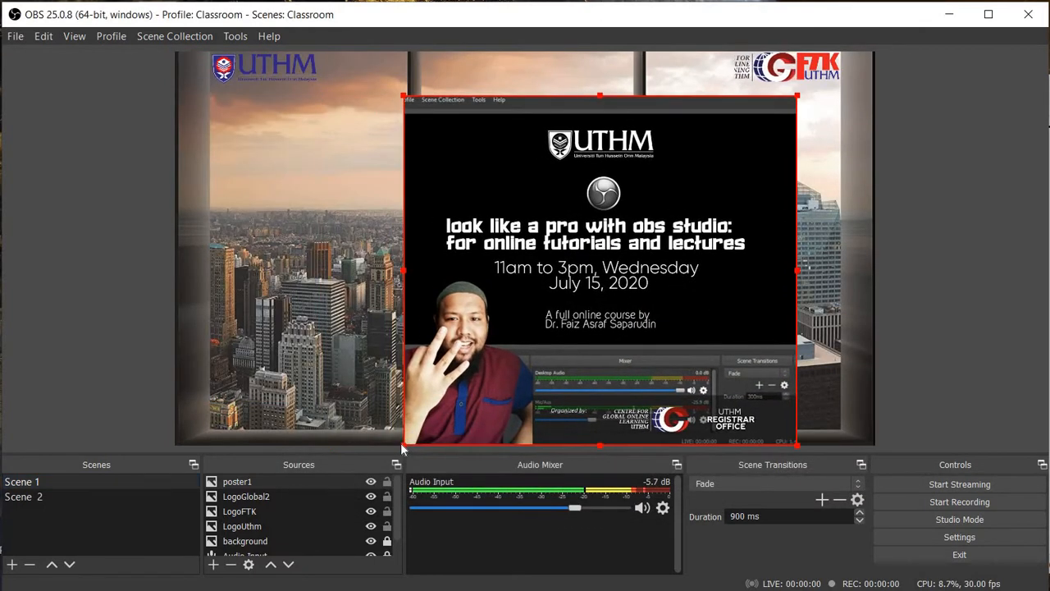
Step: Shrink the poster image and place it in the right half of the canvas below the FTK logo
left_click_drag(400, 443, 581, 255)
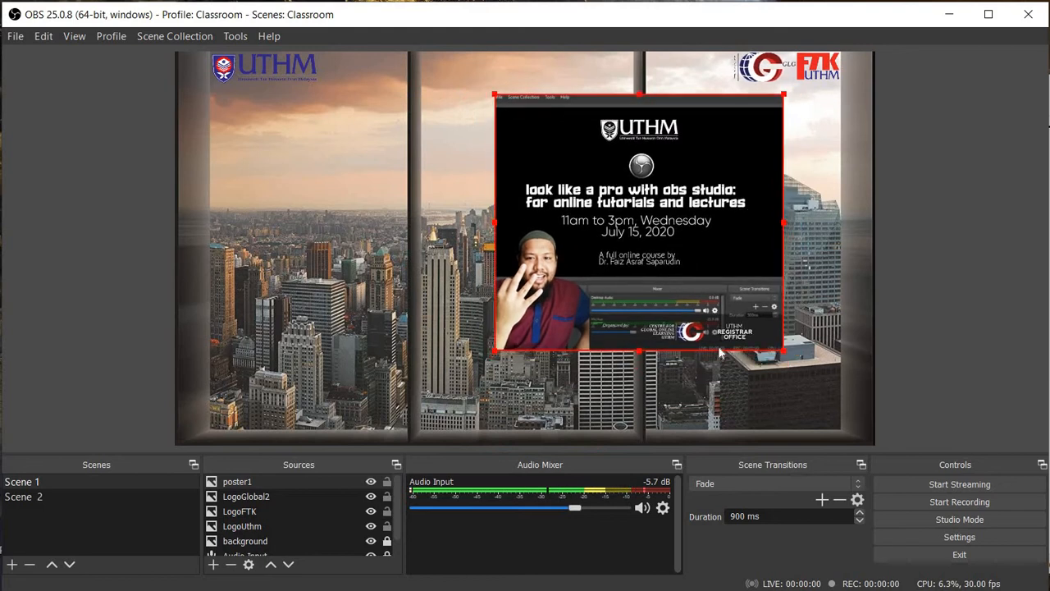
left_click_drag(781, 348, 783, 374)
left_click_drag(665, 317, 686, 319)
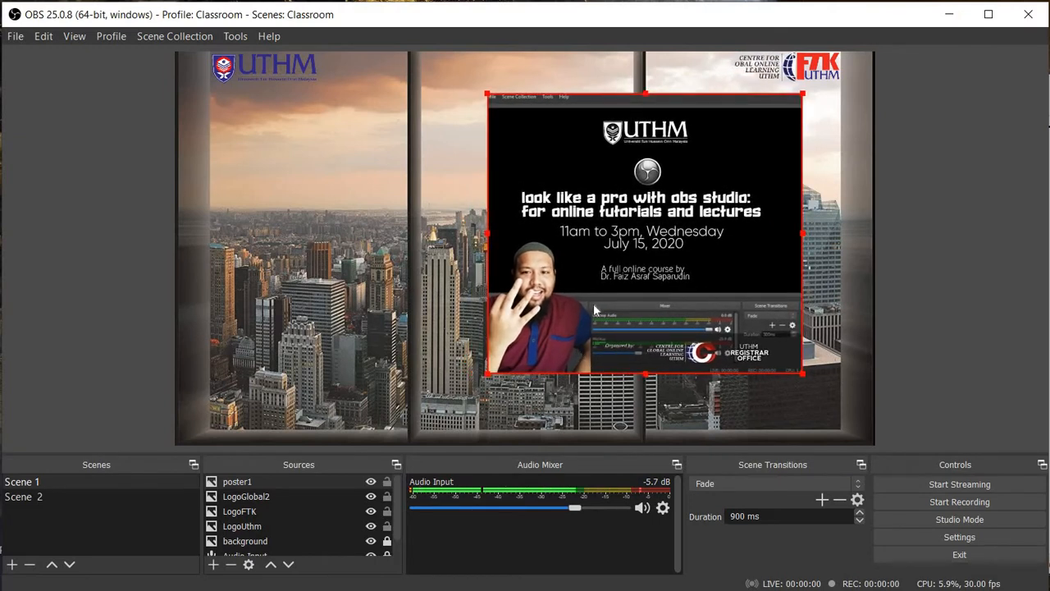
left_click_drag(596, 300, 598, 297)
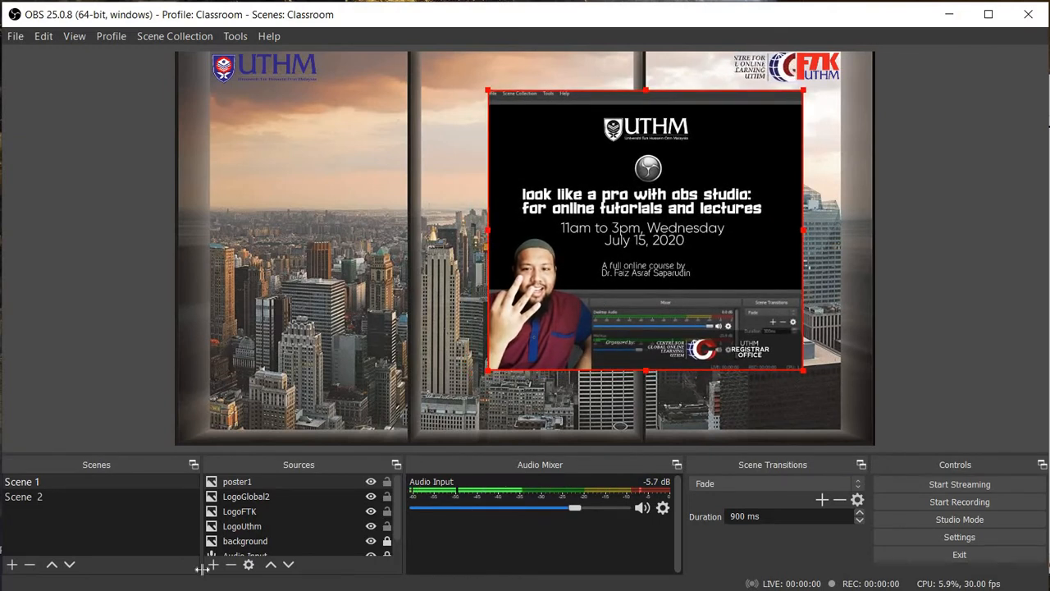
left_click(410, 331)
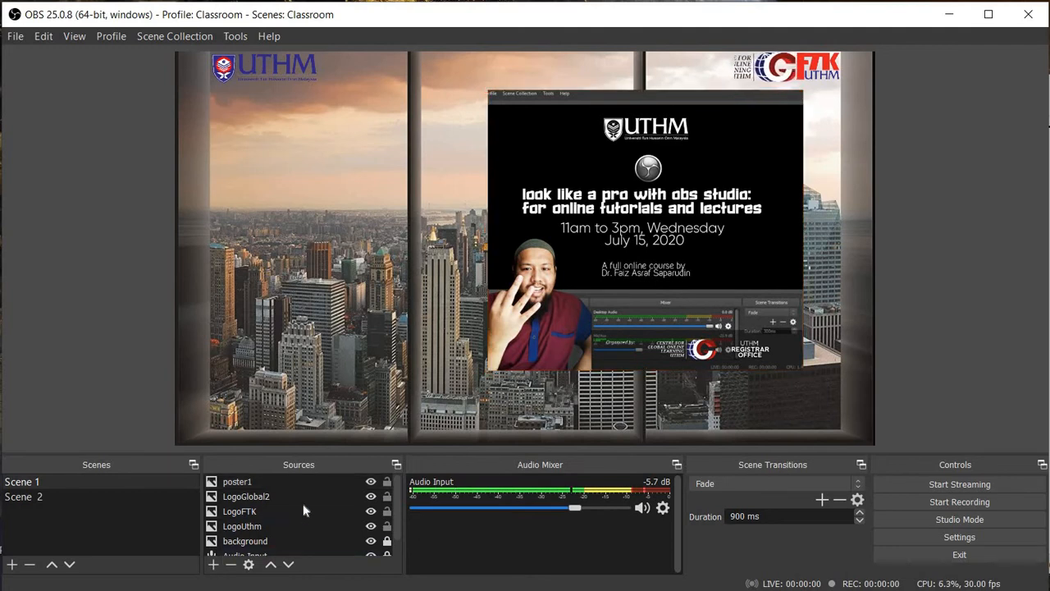
Step: Lock the poster1, LogoGlobal2, LogoFTK and LogoUthm sources against accidental movement
left_click(387, 482)
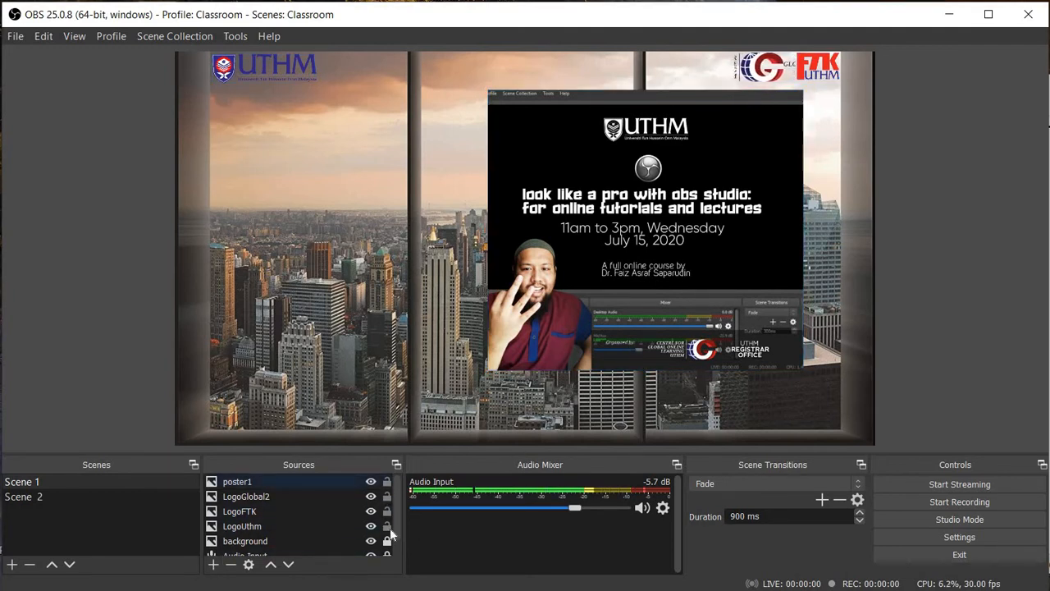
left_click(386, 496)
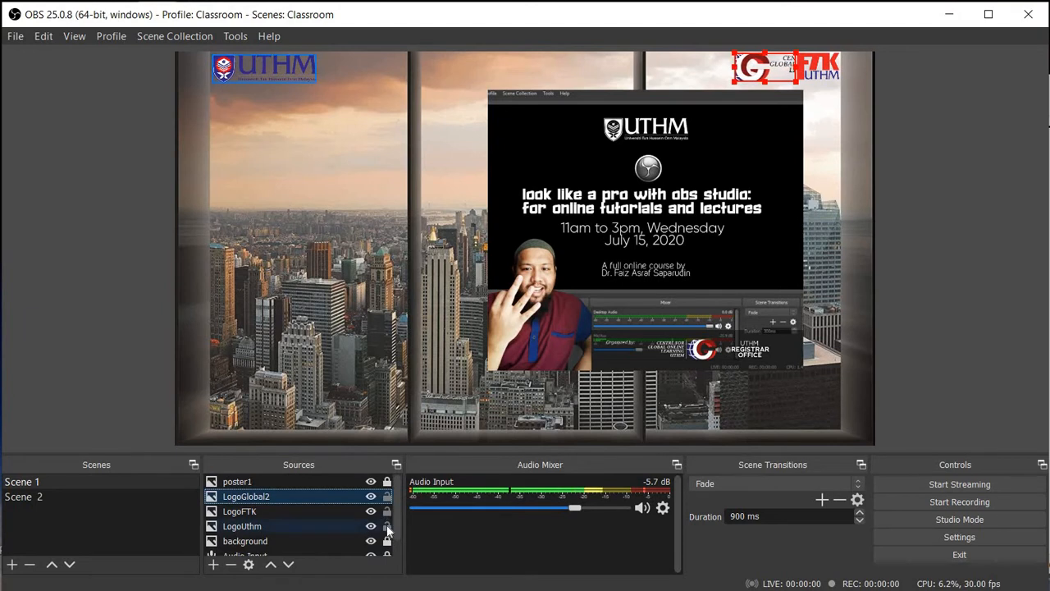
left_click(387, 528)
left_click(387, 526)
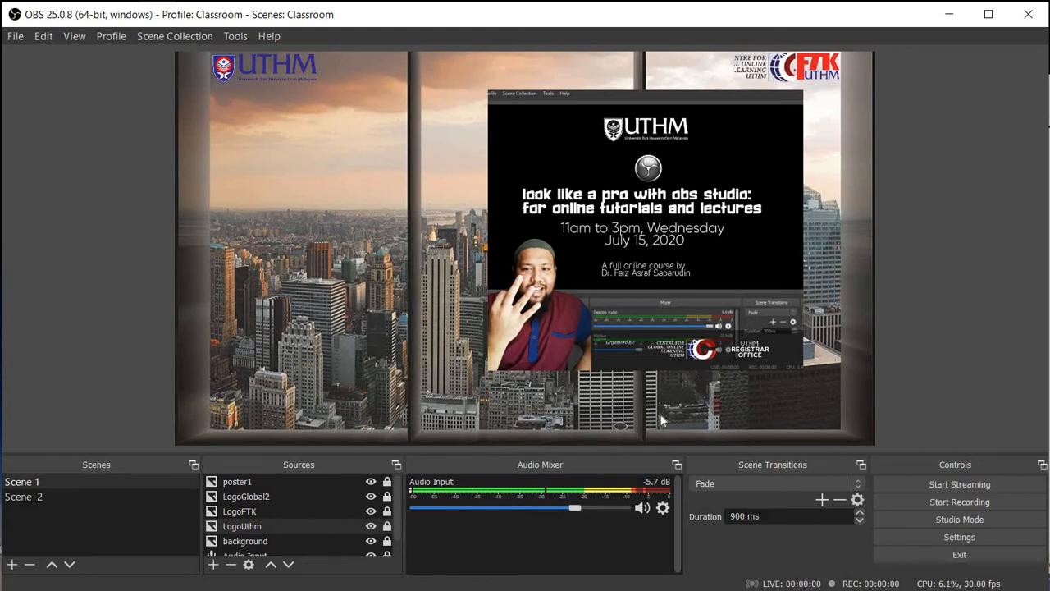
Step: Add a new Text (GDI+) source named "Message1" to Scene 1
left_click(212, 564)
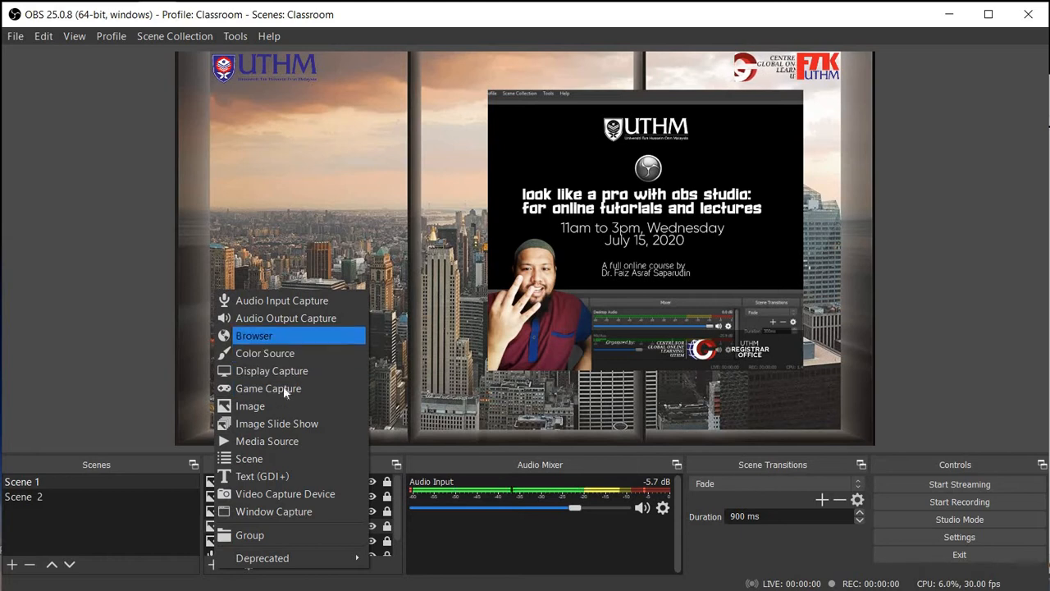
left_click(270, 474)
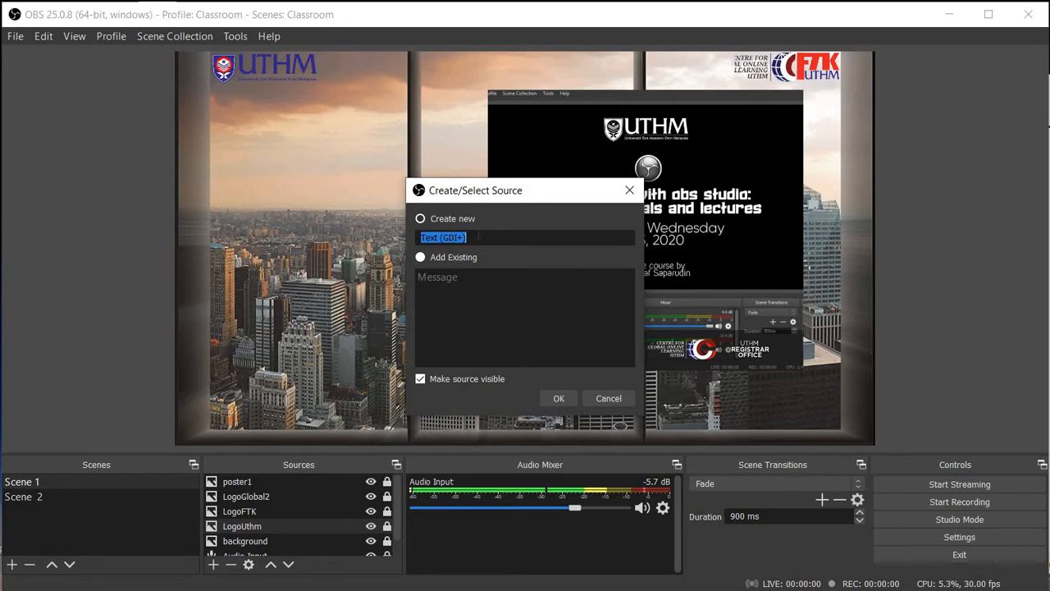
type("Message1")
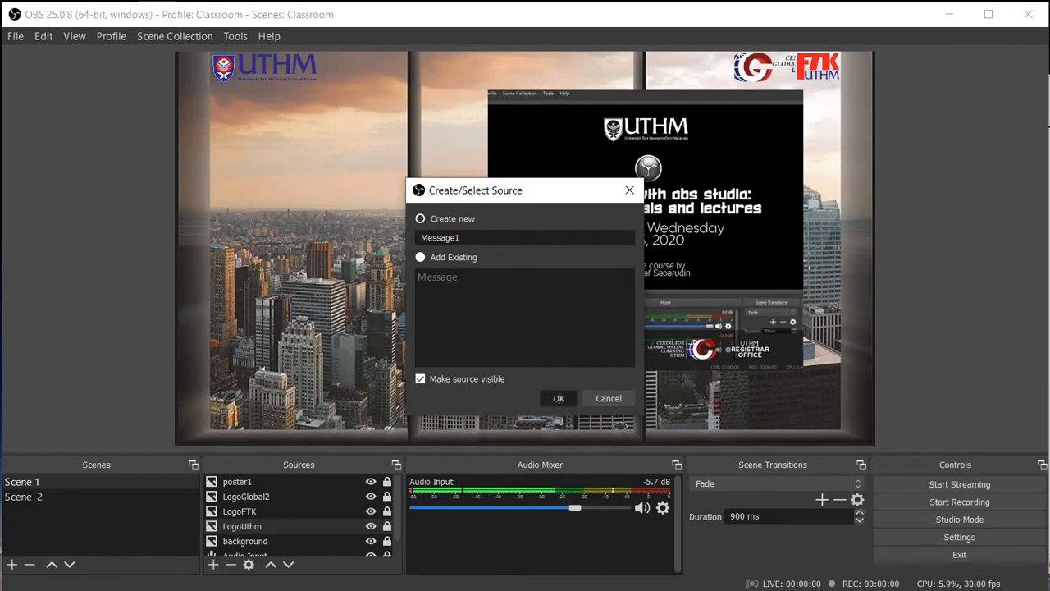
left_click(558, 399)
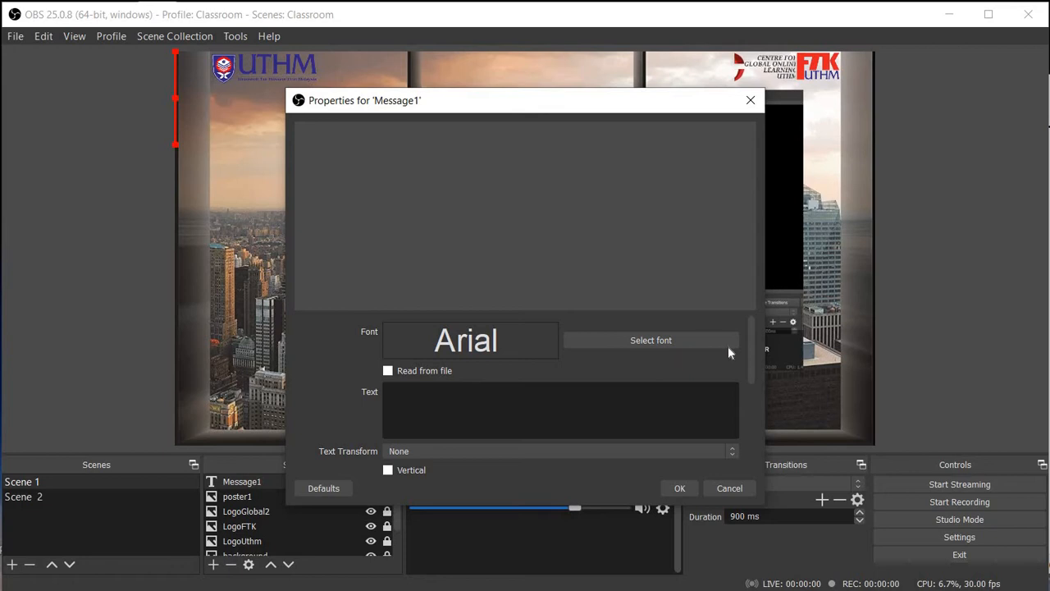
Step: Switch to Notepad, copy the whole welcome sentence, and return to the empty text field of Message1
left_click_drag(751, 342, 751, 342)
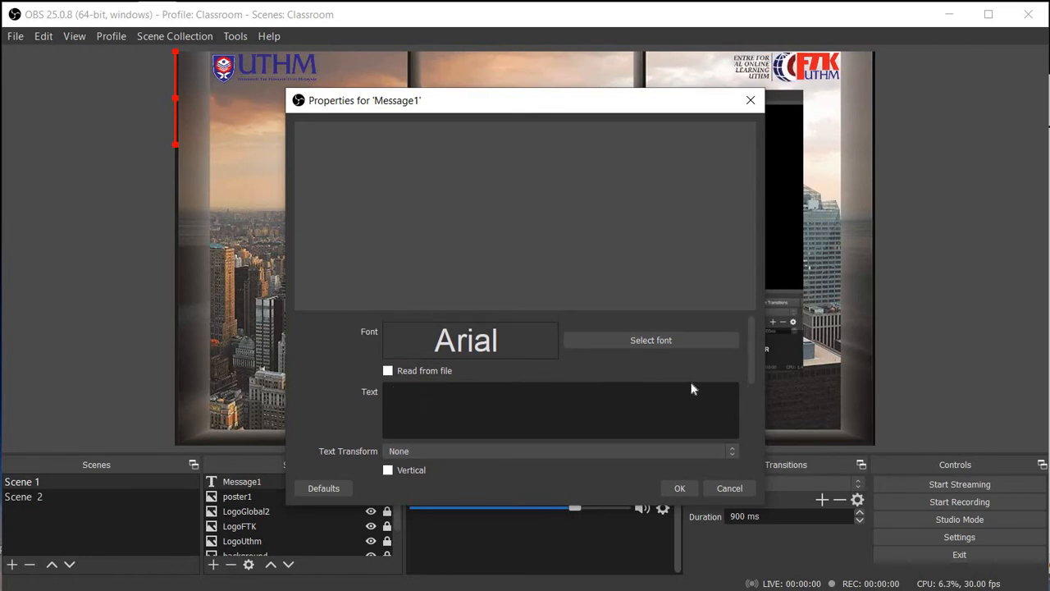
key("alt+Tab")
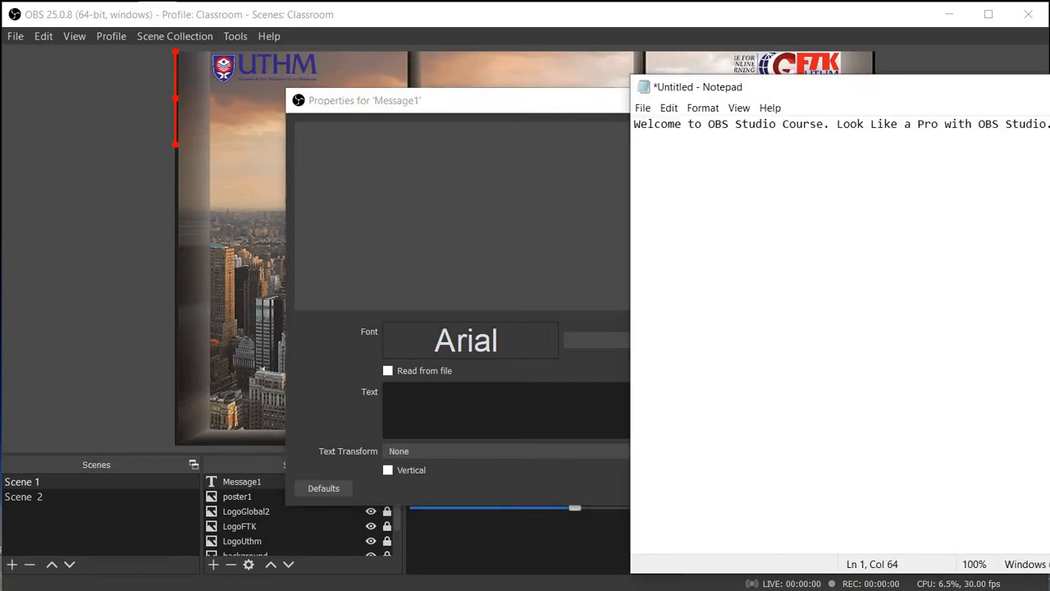
left_click_drag(1049, 126, 633, 129)
key("ctrl+c")
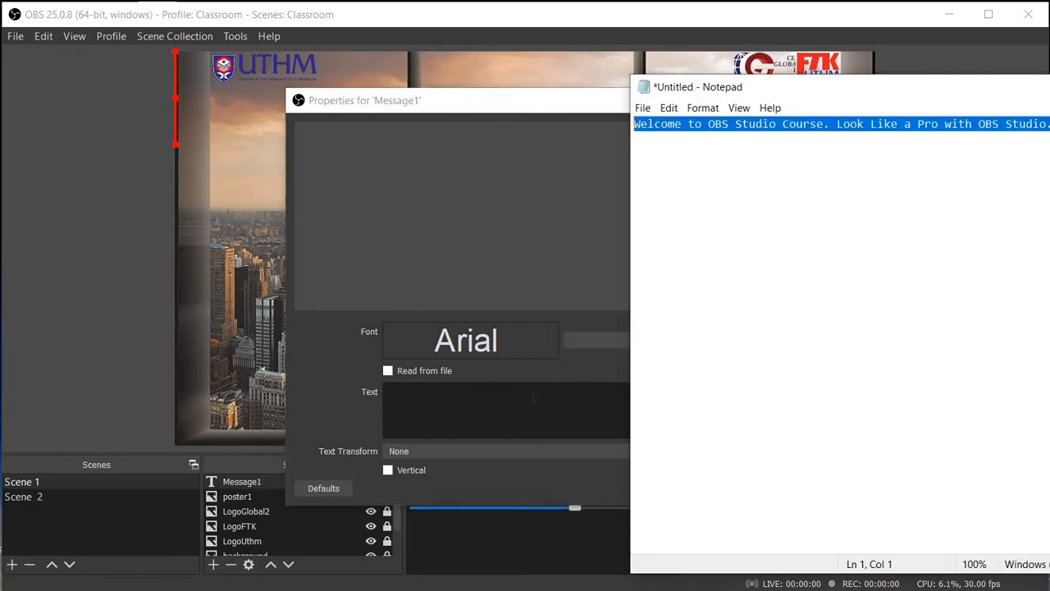
left_click(534, 398)
type("asjahsas")
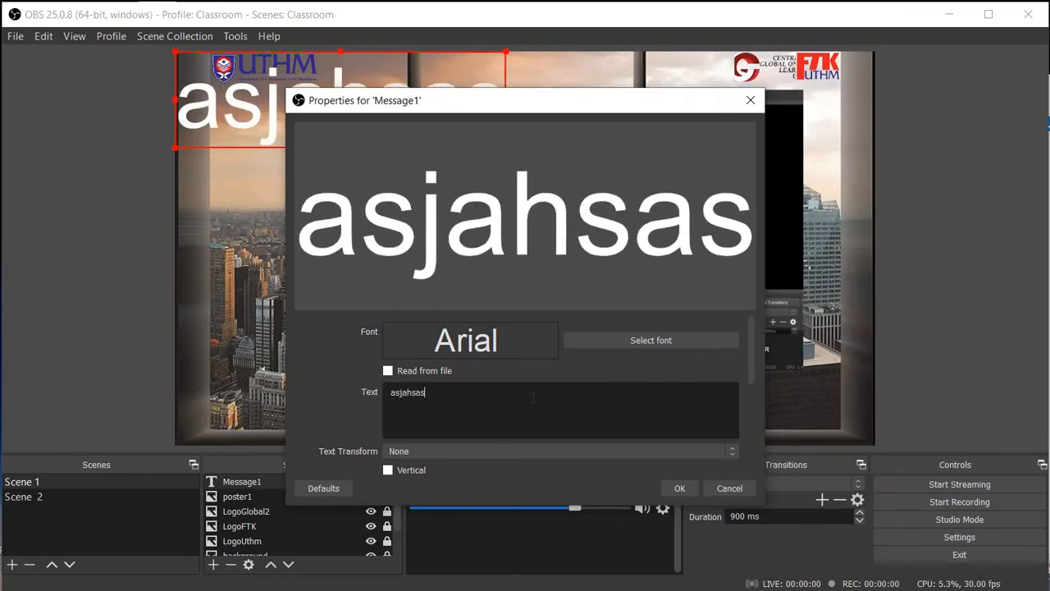
type("akjskasjkas")
key("BackSpace")
key("BackSpace")
key("BackSpace")
key("BackSpace")
key("BackSpace")
key("BackSpace")
key("BackSpace")
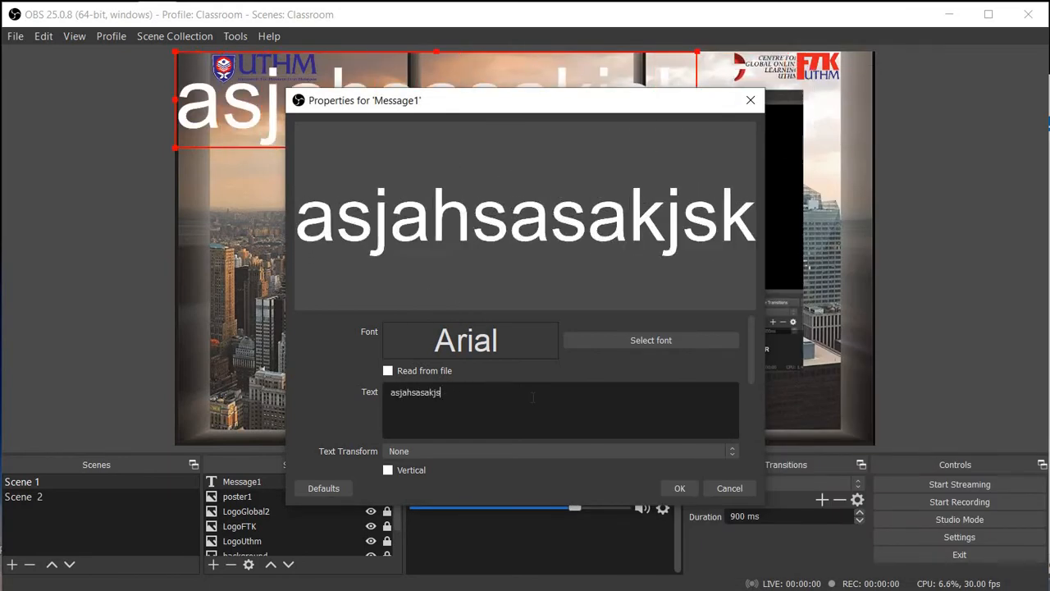
key("ctrl+a")
key("BackSpace")
Step: Paste "Welcome to OBS Studio Course. Look Like a Pro with OBS Studio." as the text of Message1
key("ctrl+v")
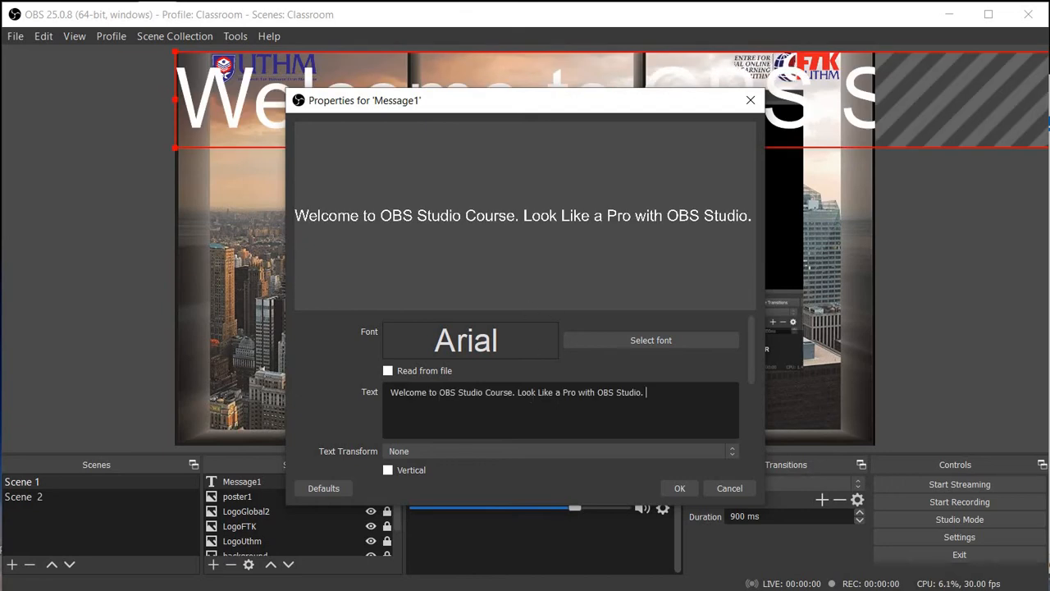
key("ctrl+a")
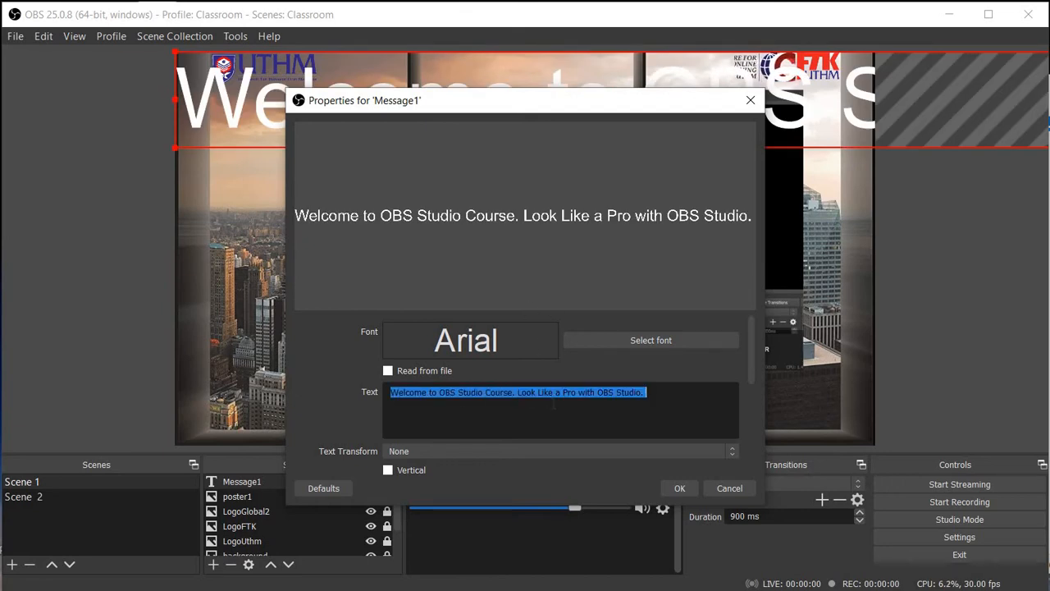
key("End")
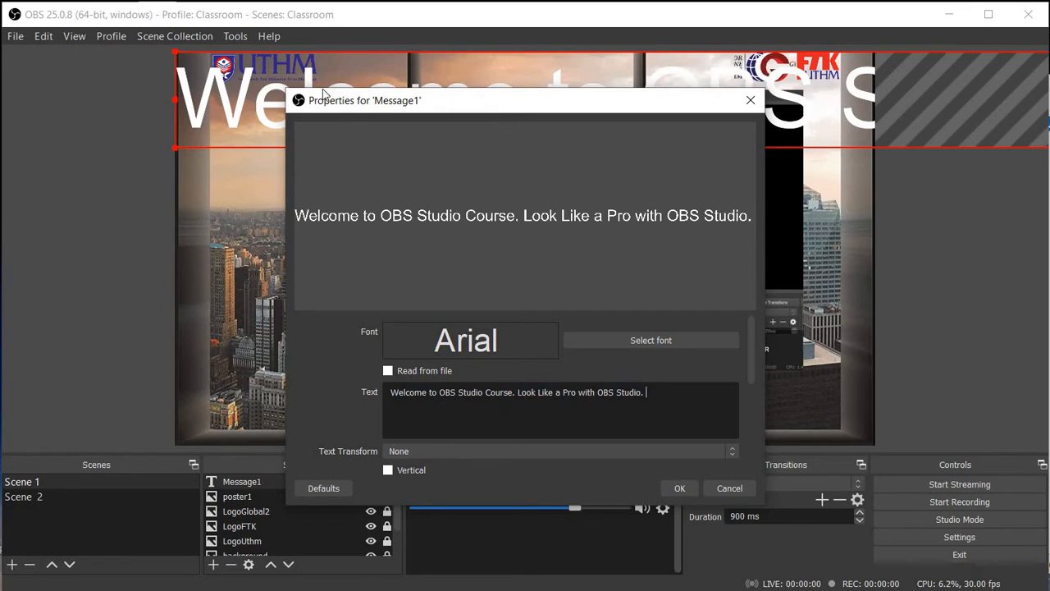
Step: Set the text color of Message1 to the lime green basic color #aaff00
left_click_drag(324, 94, 415, 136)
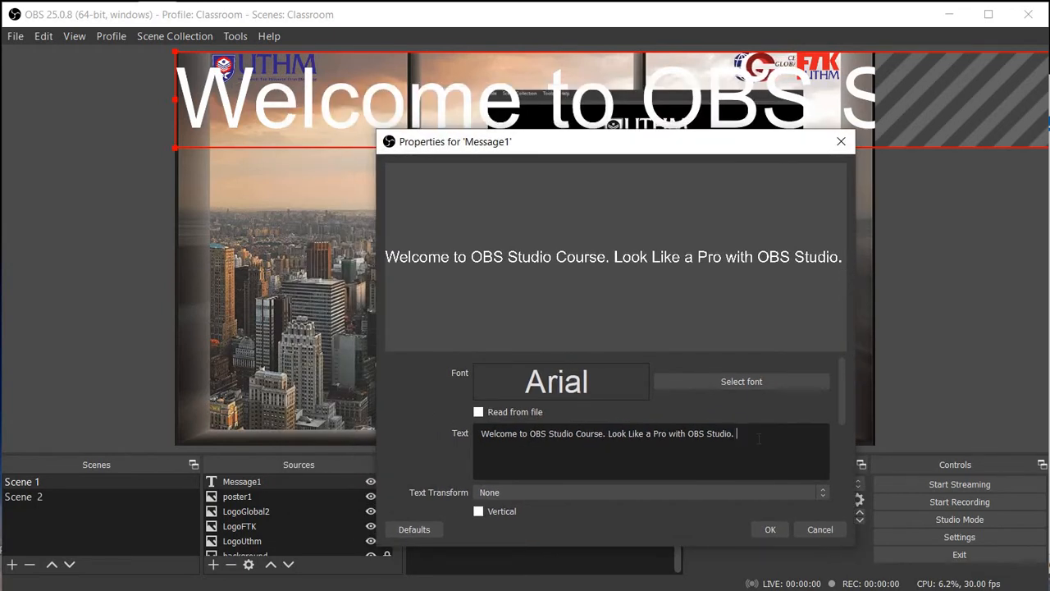
scroll(715, 465, "down", 1)
scroll(626, 473, "down", 1)
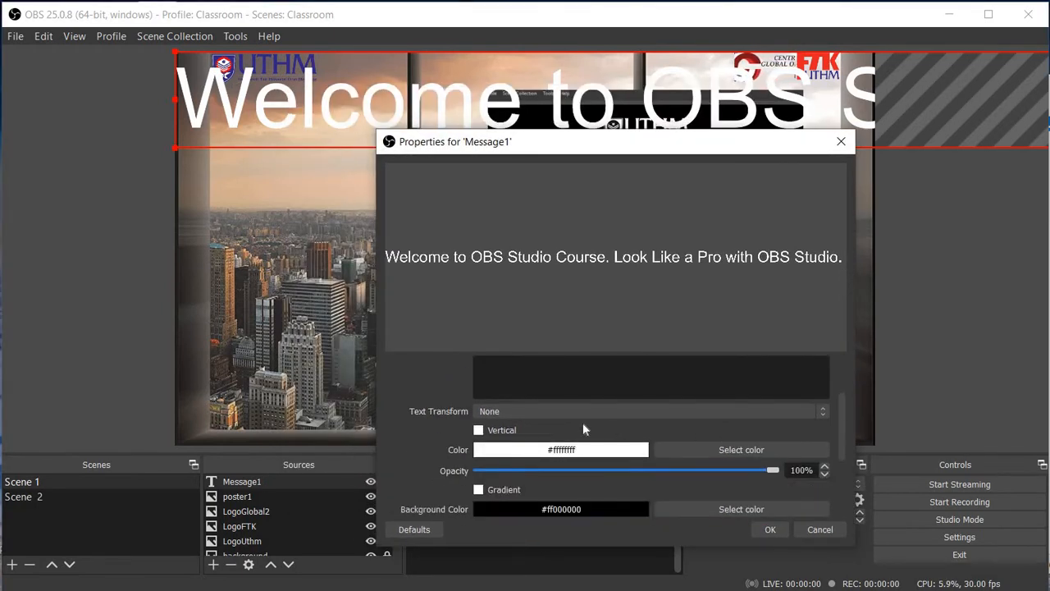
left_click(719, 451)
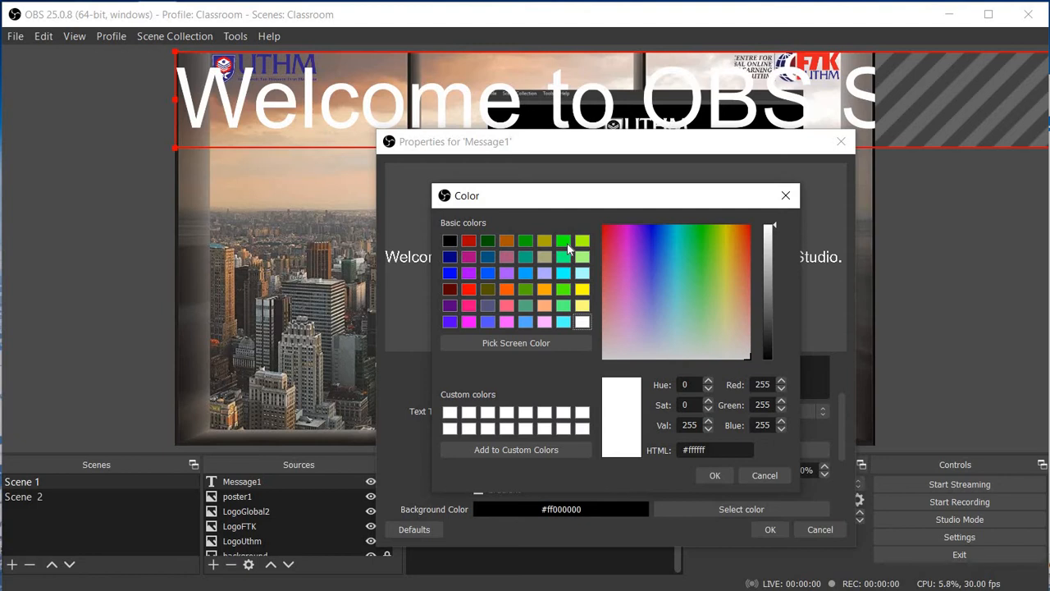
left_click(564, 242)
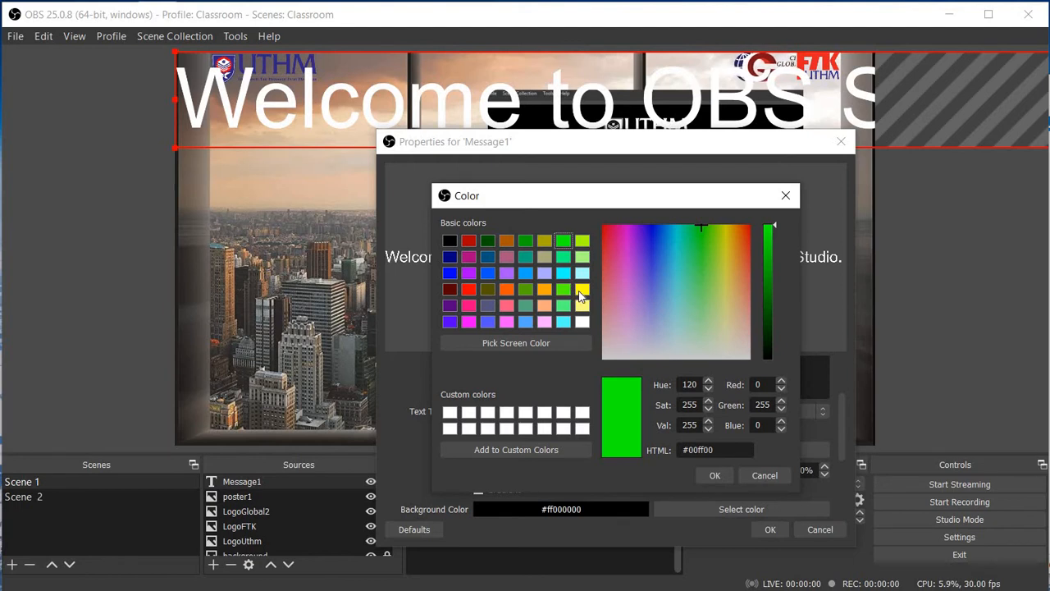
left_click(525, 291)
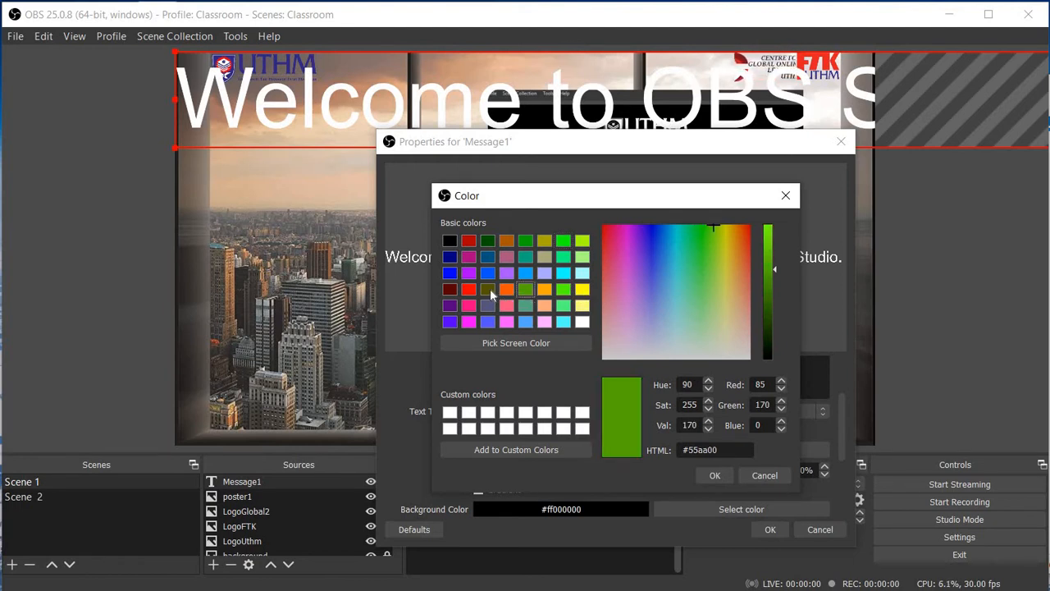
left_click(490, 288)
left_click(564, 291)
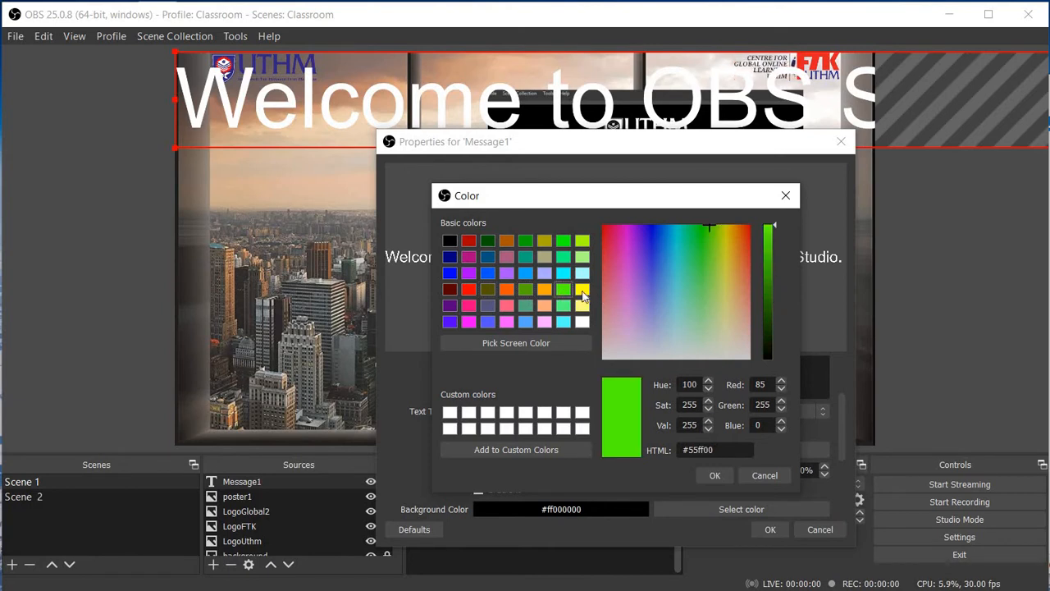
left_click(582, 291)
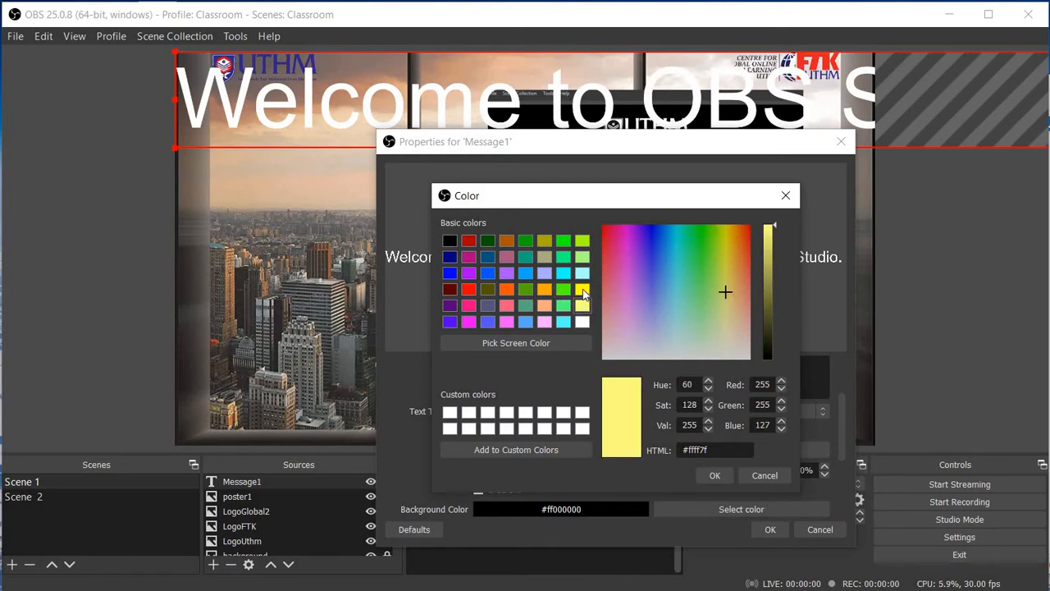
left_click(582, 240)
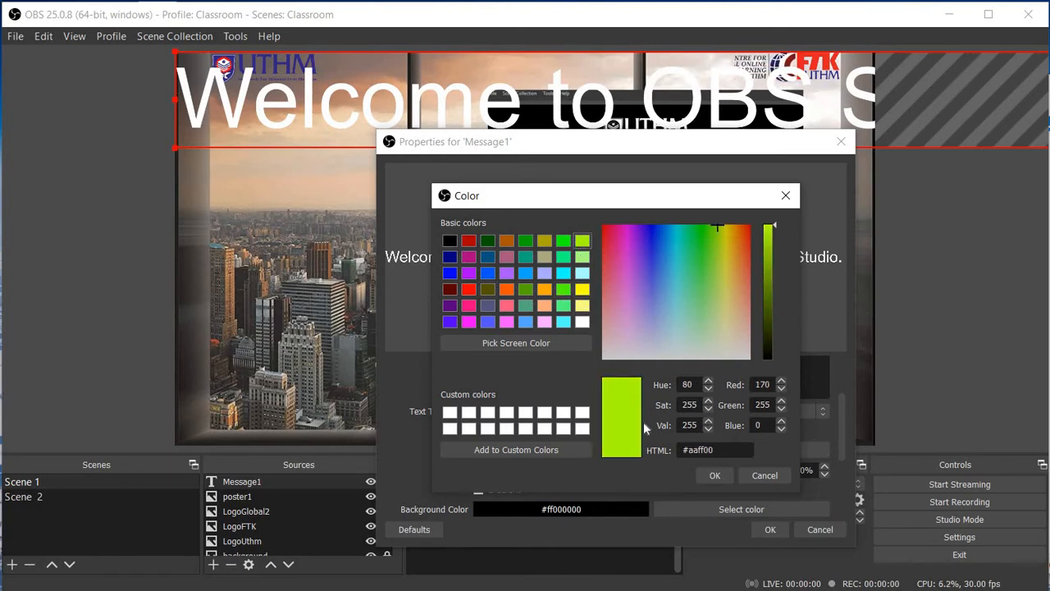
left_click(716, 477)
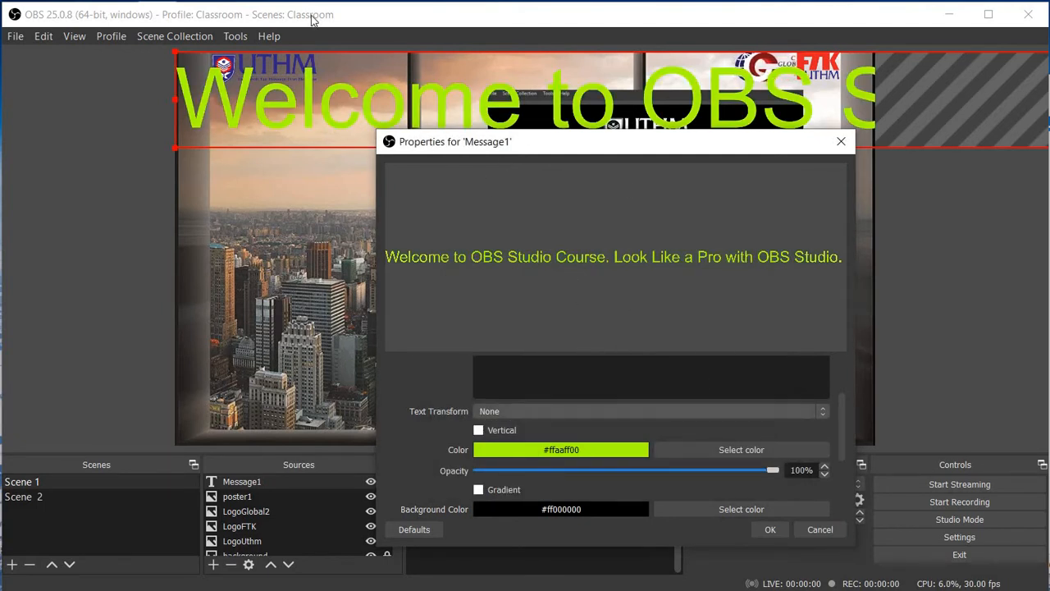
Step: Move the Message1 text from the top of the canvas down to its lower part
left_click_drag(318, 172, 330, 462)
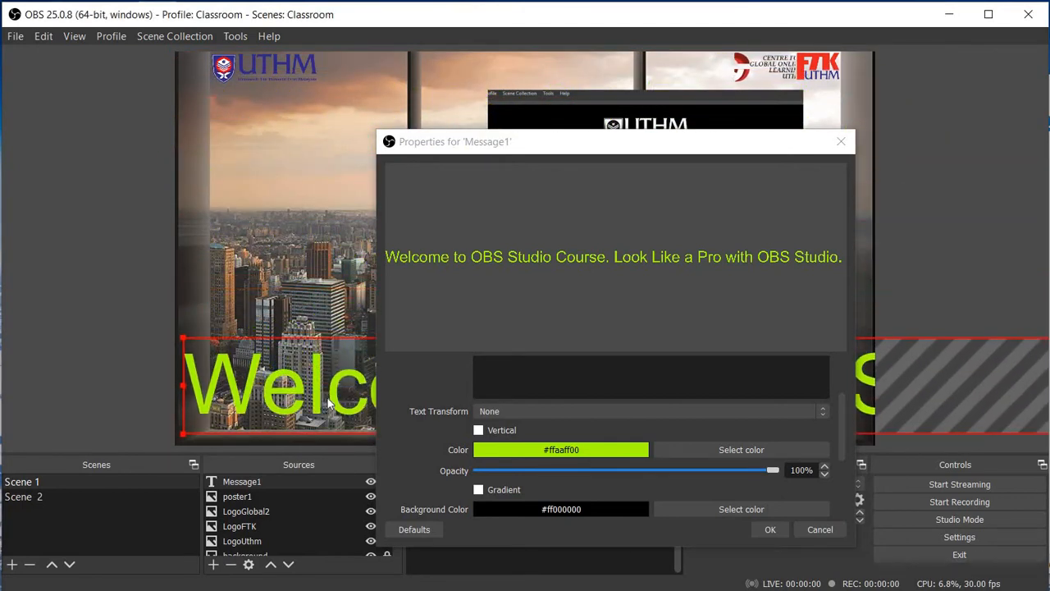
left_click_drag(626, 160, 1049, 158)
left_click_drag(428, 402, 429, 389)
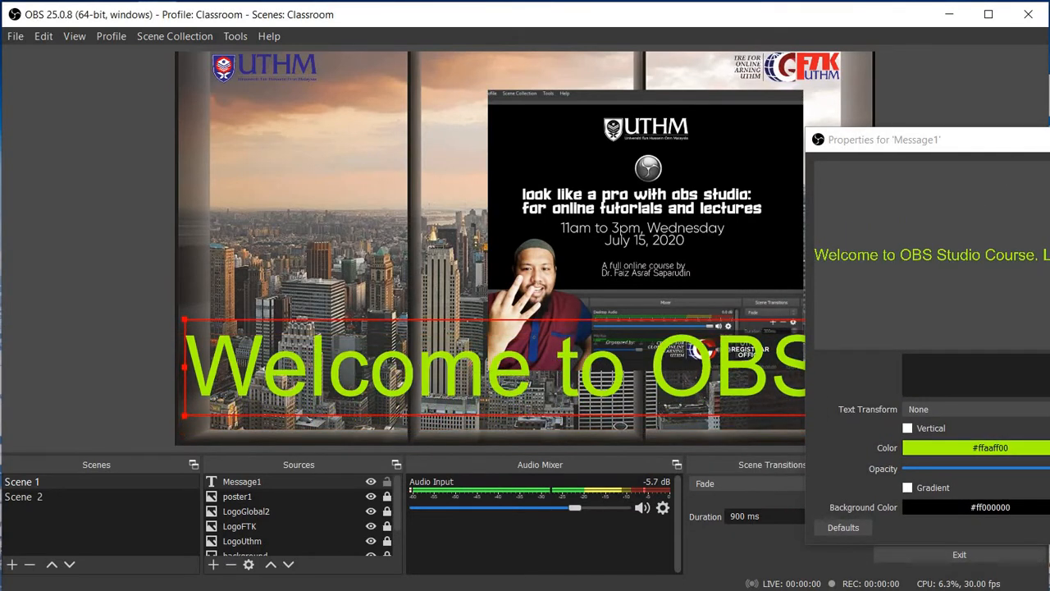
Step: Give Message1 a black background at 40% opacity and accept its properties
left_click_drag(1008, 140, 632, 124)
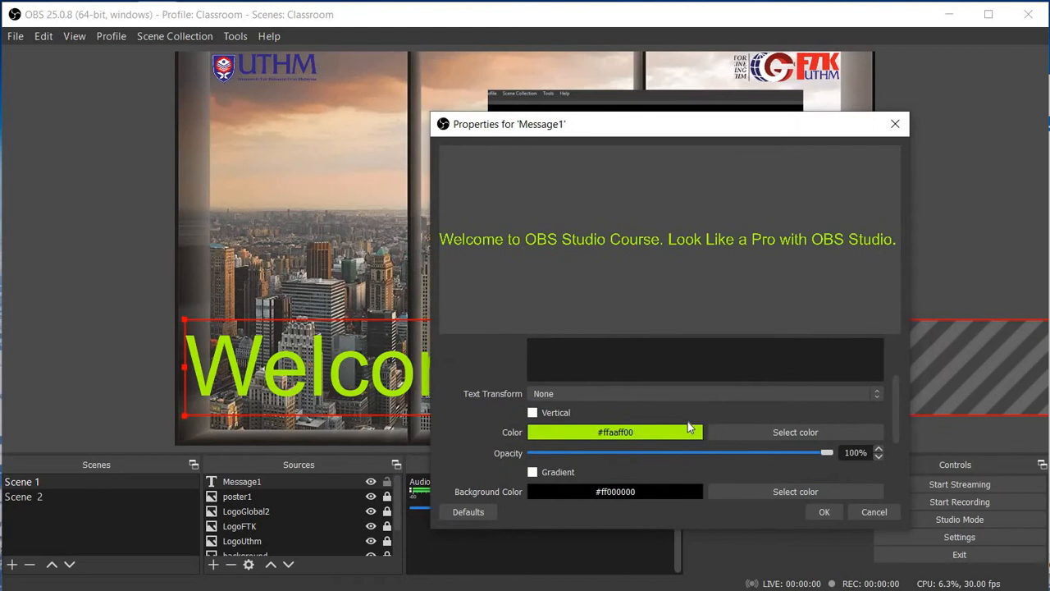
scroll(614, 483, "down", 1)
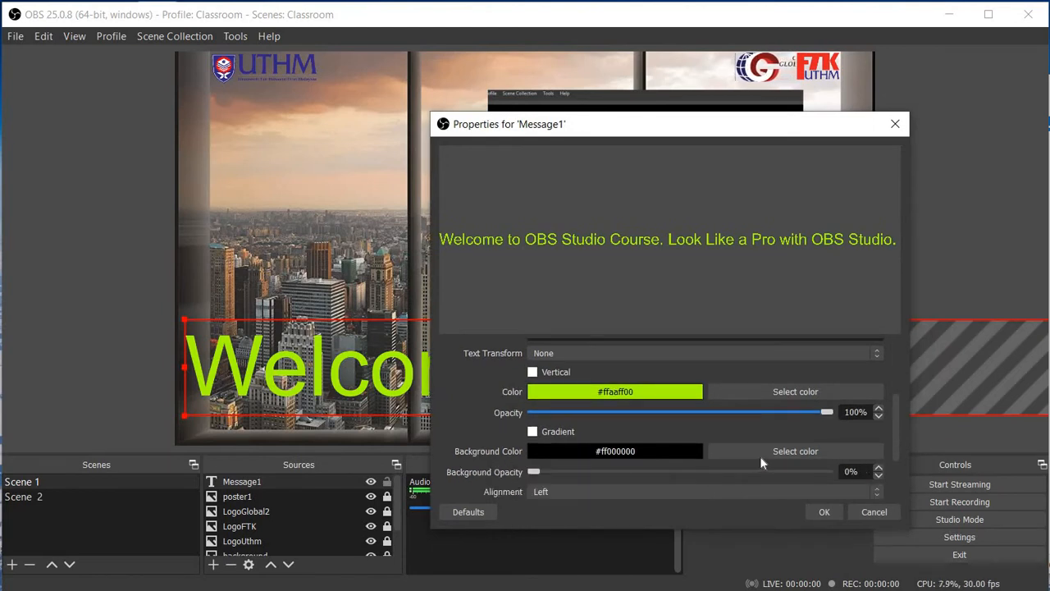
scroll(610, 437, "down", 1)
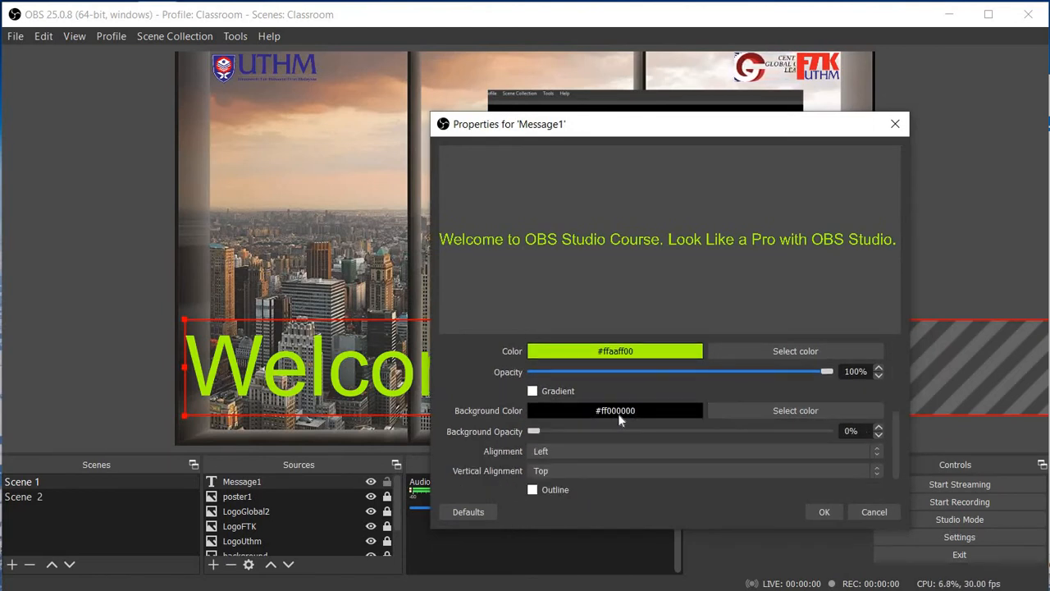
left_click(769, 411)
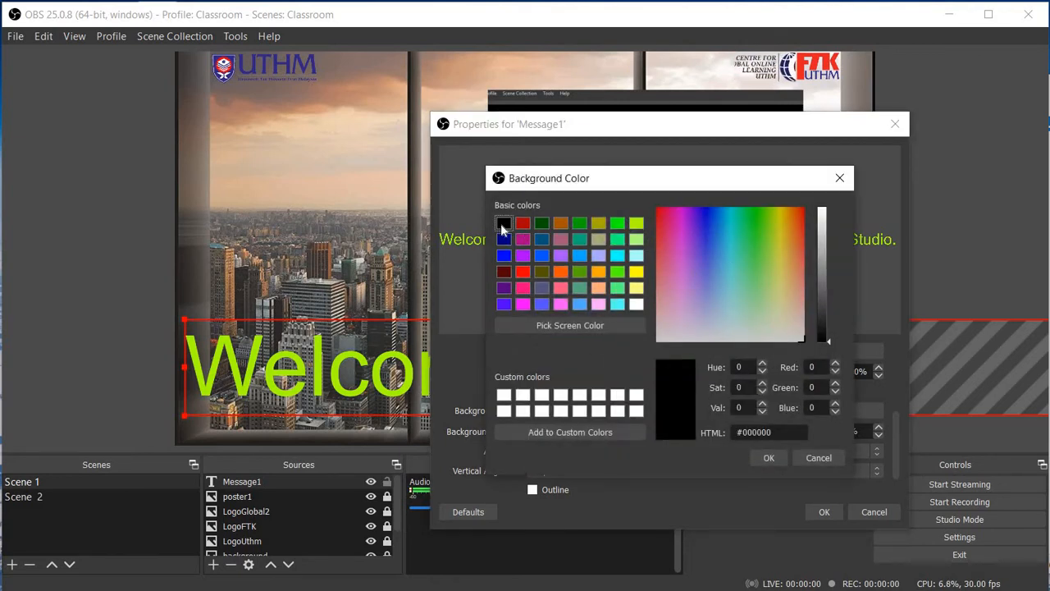
left_click(768, 457)
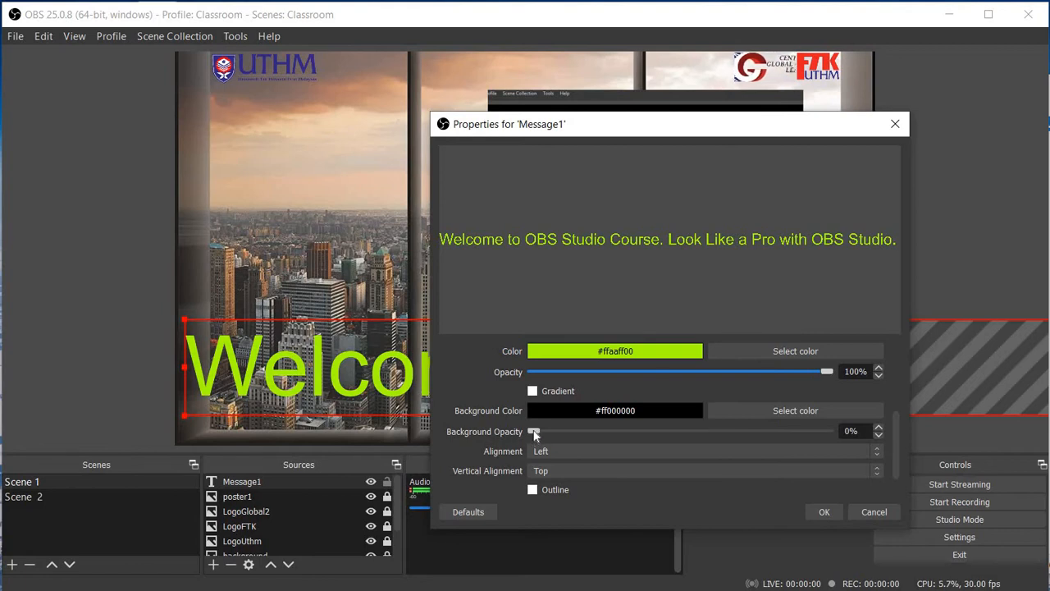
left_click_drag(745, 441, 862, 441)
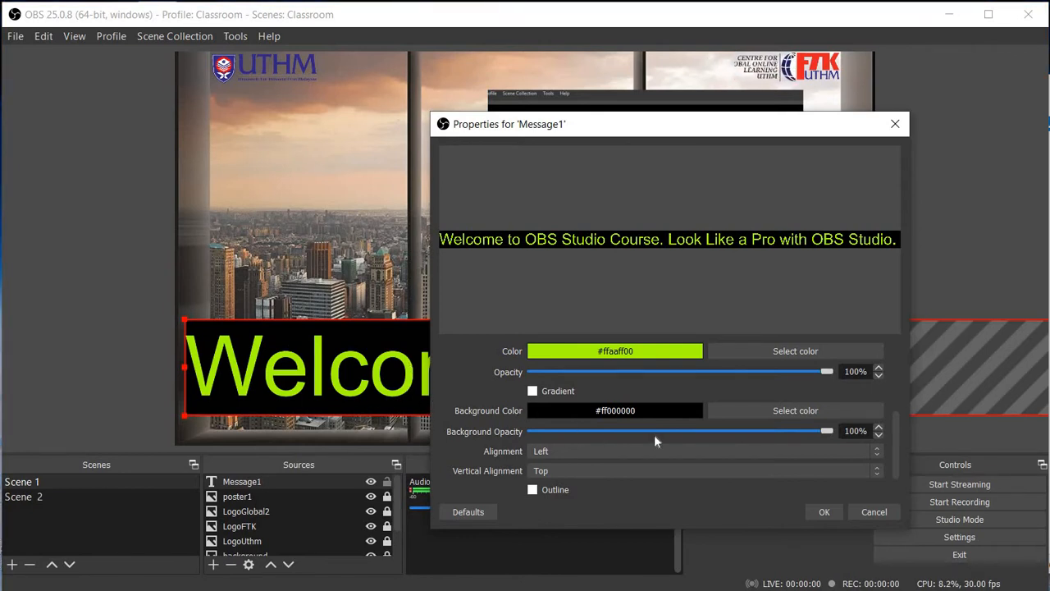
left_click_drag(827, 432, 650, 437)
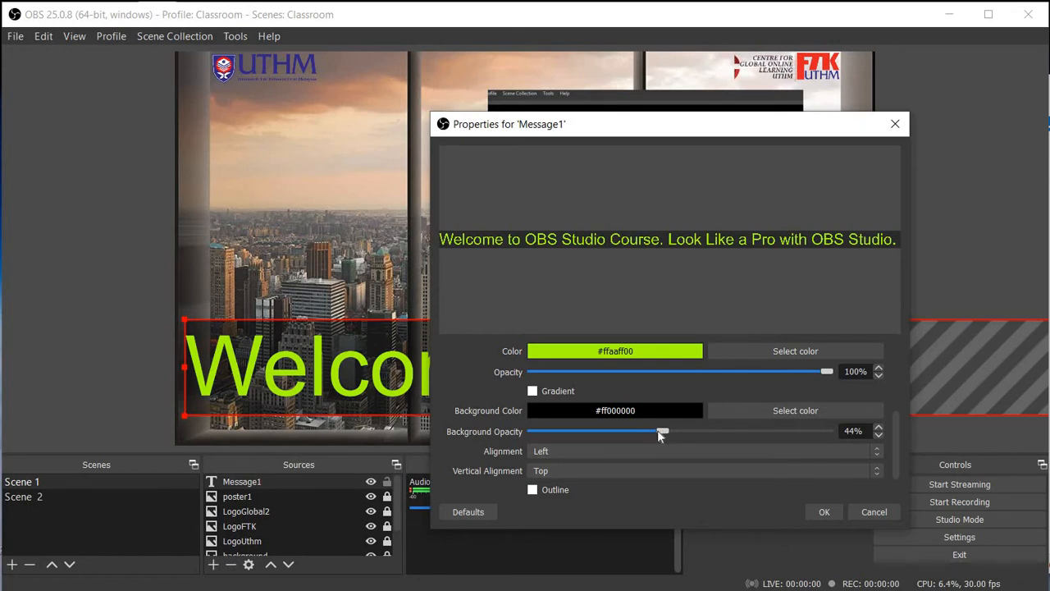
left_click_drag(659, 435, 647, 434)
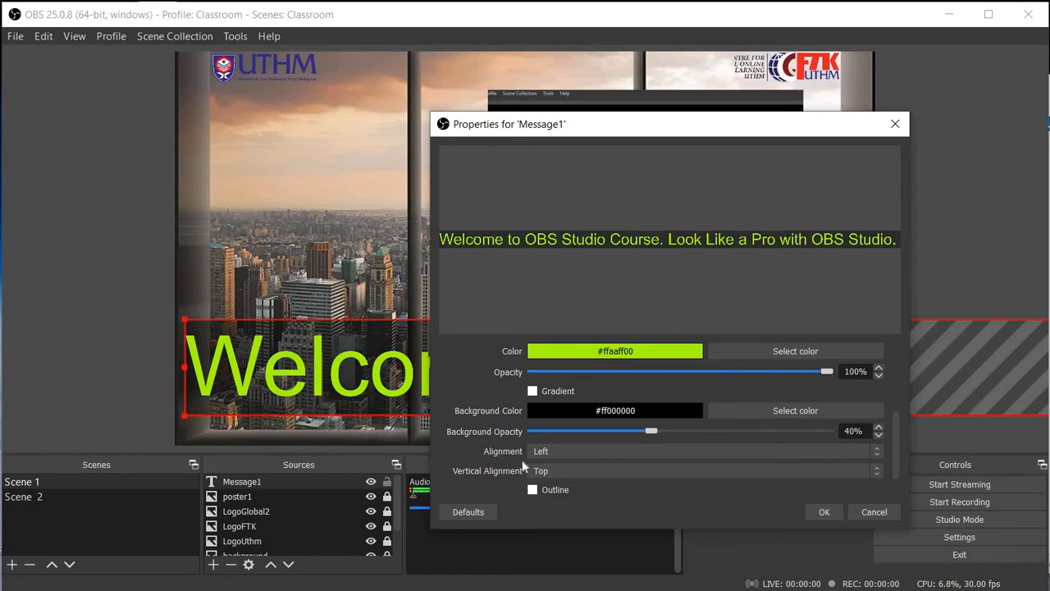
left_click(824, 512)
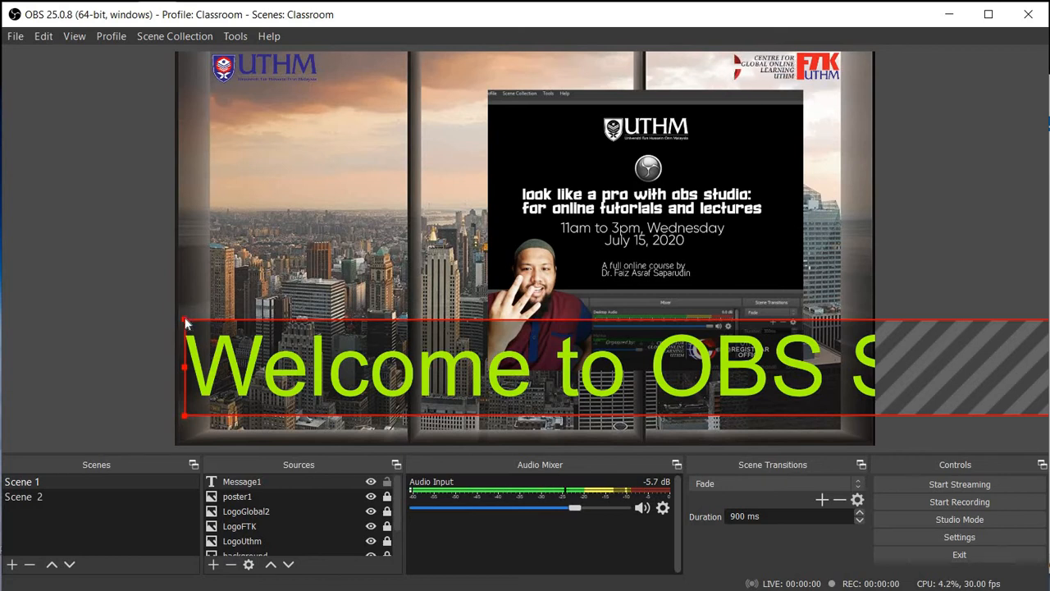
Step: Scale the Message1 text down along the canvas's lower edge until the whole sentence fits the canvas width
left_click_drag(264, 355, 630, 385)
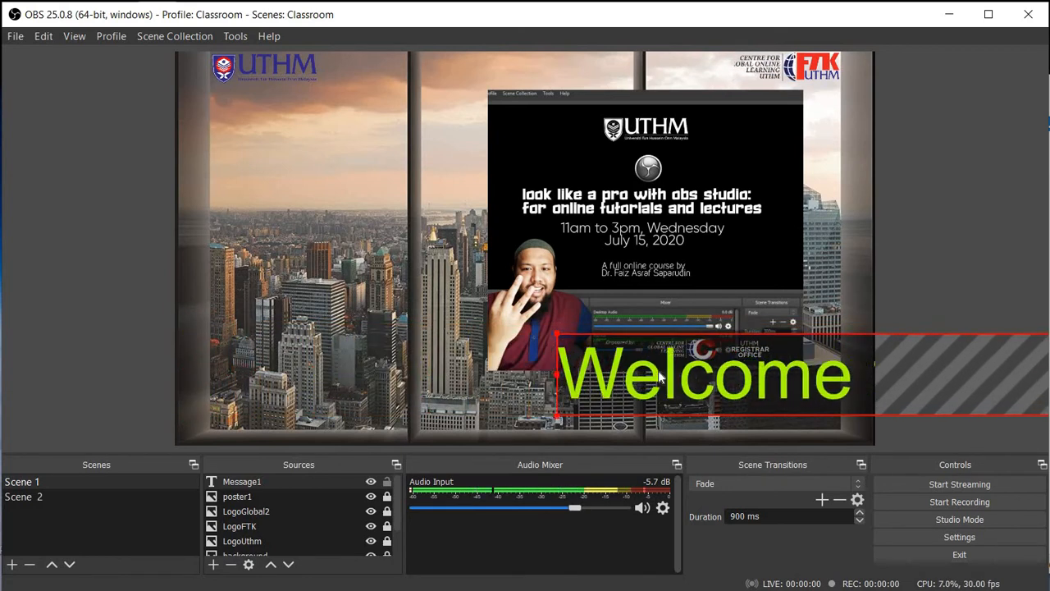
left_click_drag(736, 385, 306, 392)
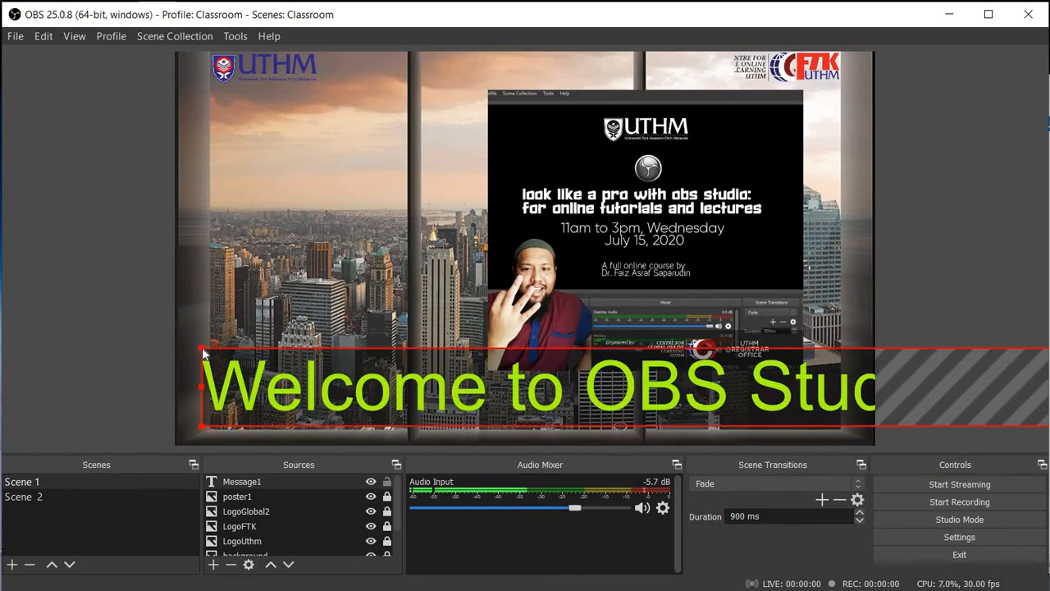
left_click_drag(203, 352, 275, 425)
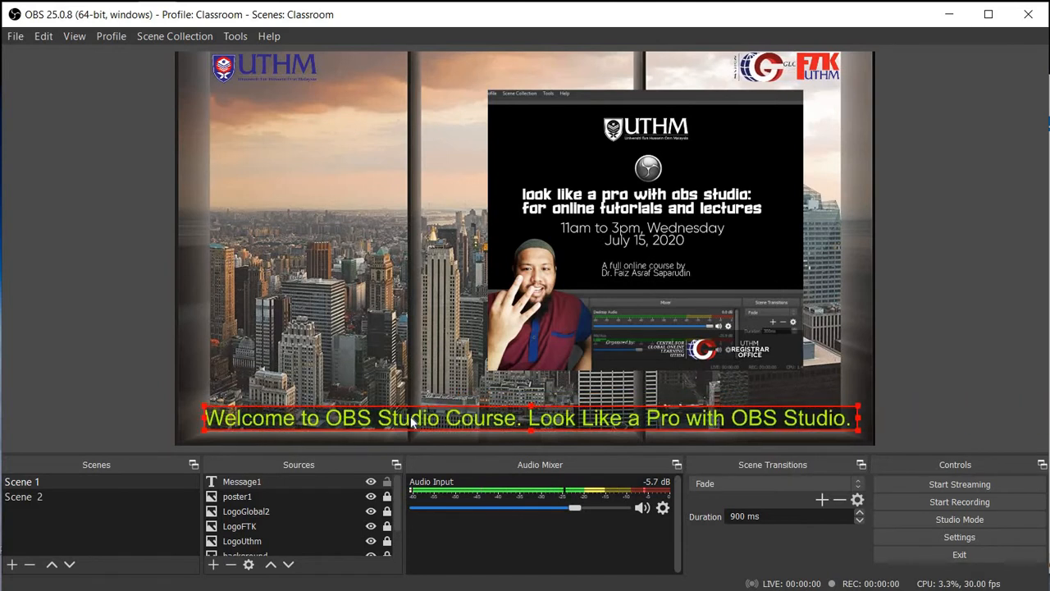
Step: Enlarge Message1 slightly and align it with the canvas's lower left edge, letting its end run past the right edge
left_click_drag(440, 416, 507, 423)
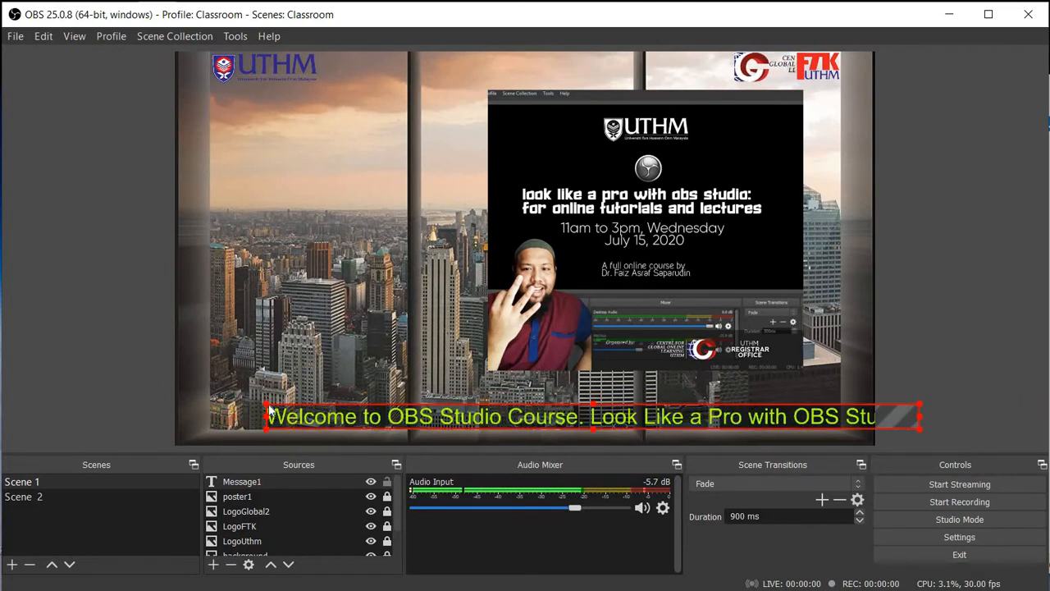
left_click_drag(262, 404, 169, 401)
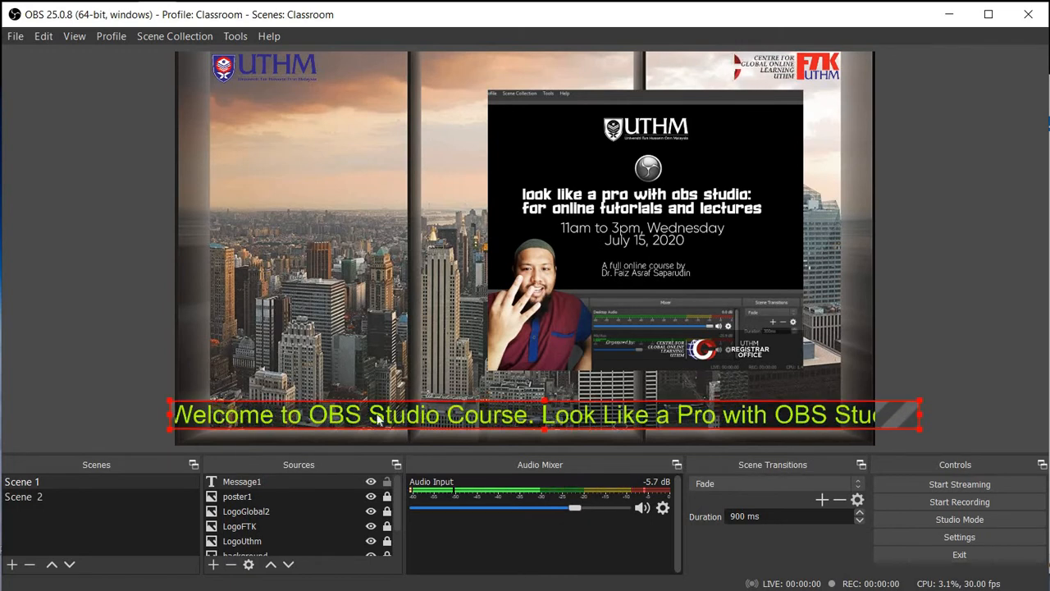
mouse_move(378, 419)
left_mouse_down()
mouse_move(397, 422)
mouse_move(370, 418)
left_mouse_up()
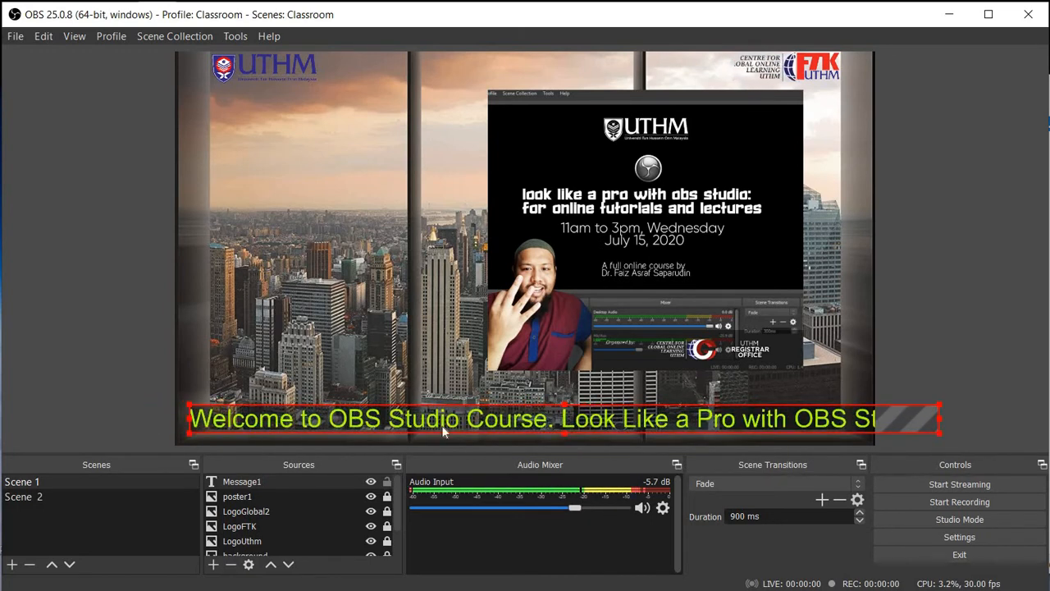
left_click_drag(442, 427, 436, 427)
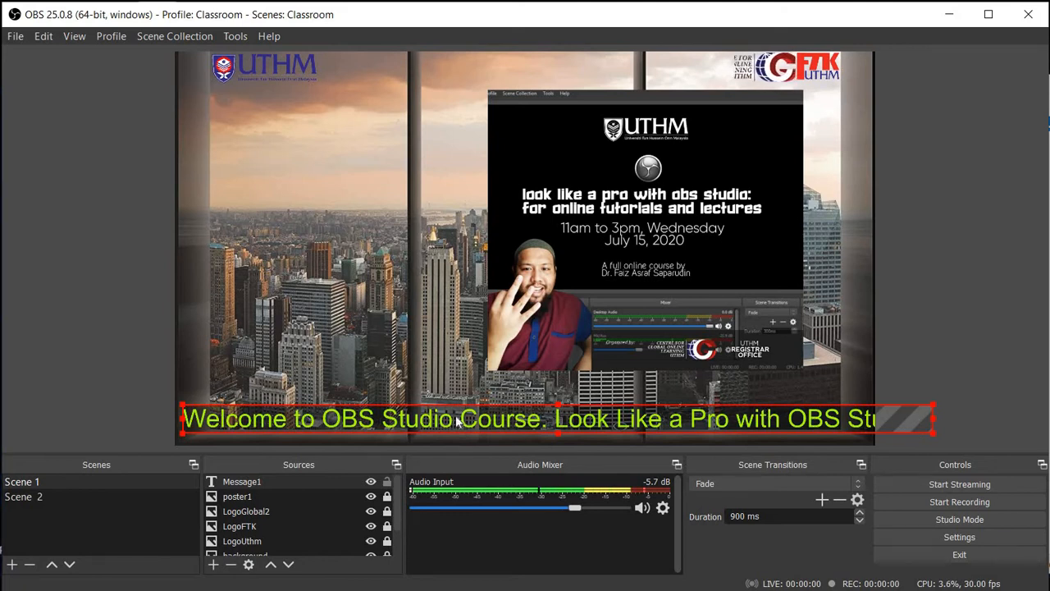
mouse_move(458, 420)
left_mouse_down()
mouse_move(474, 421)
mouse_move(448, 427)
left_mouse_up()
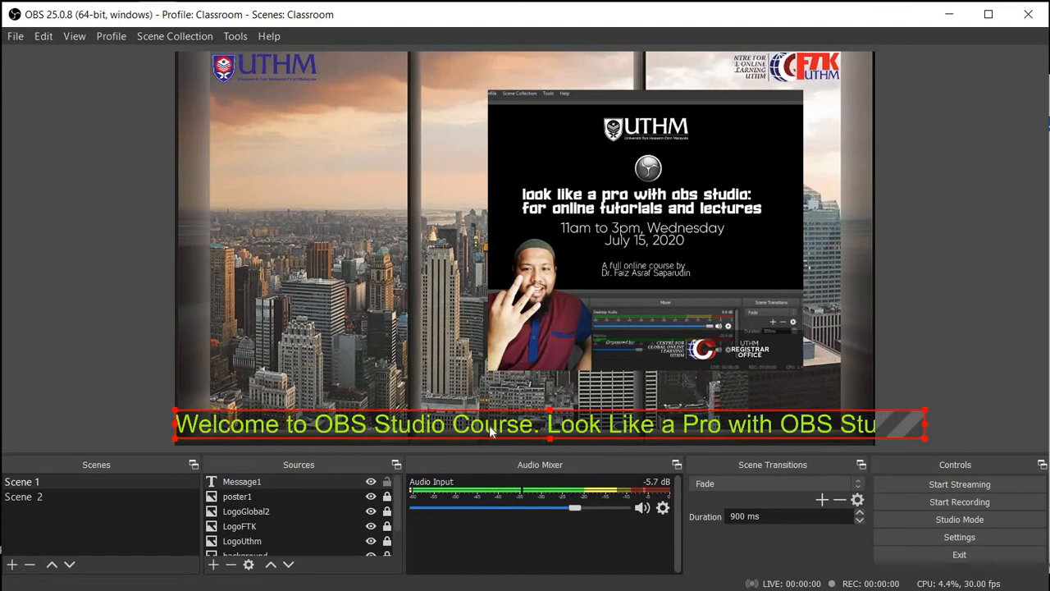
Step: Add a Scroll filter to Message1 and set its horizontal speed to 218
left_click(297, 482)
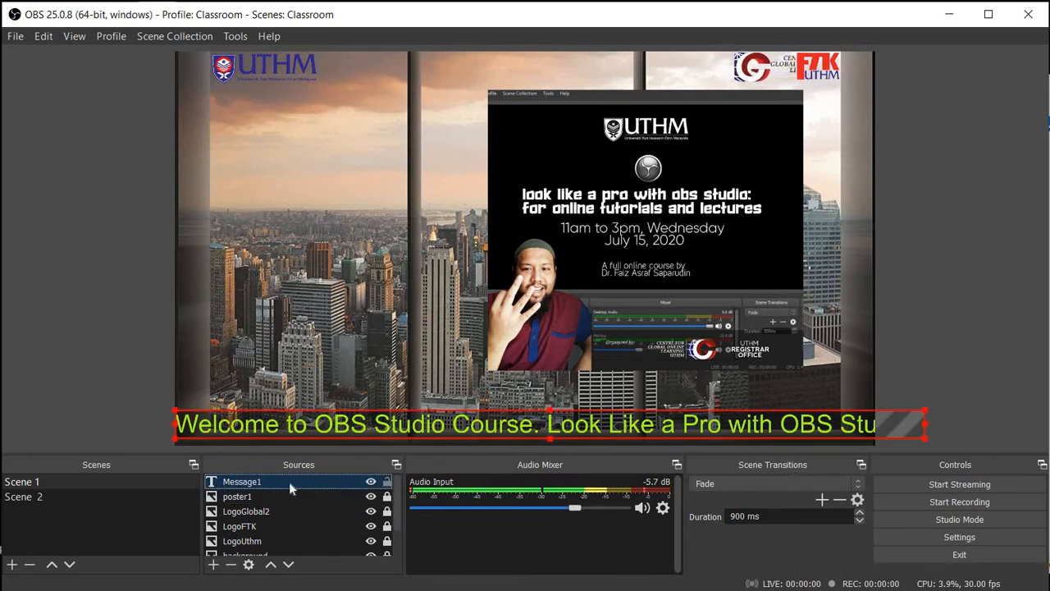
left_click(549, 427)
right_click(548, 426)
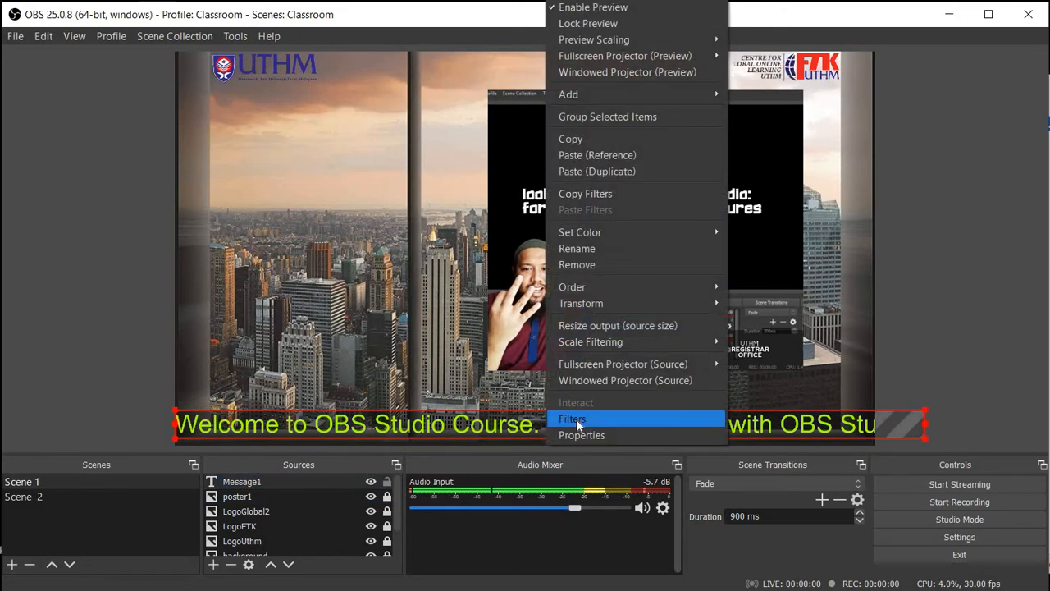
left_click(579, 424)
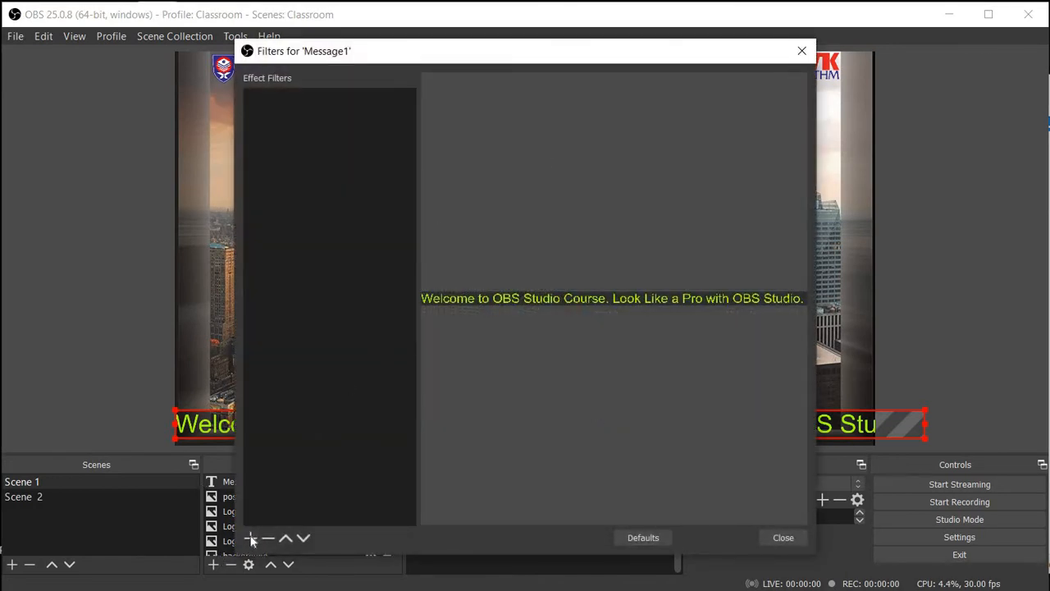
left_click(249, 538)
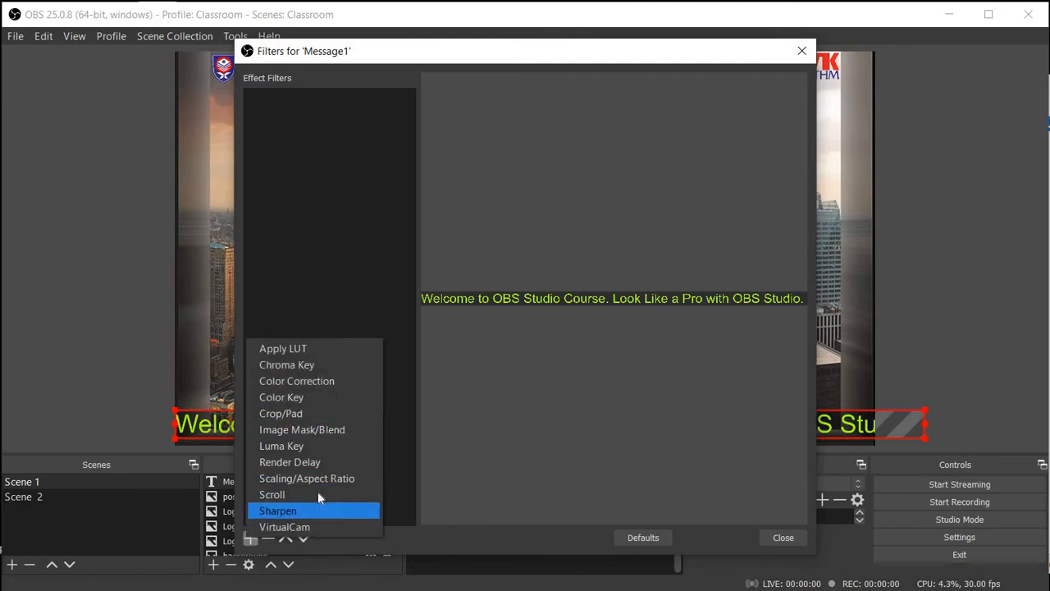
left_click(317, 494)
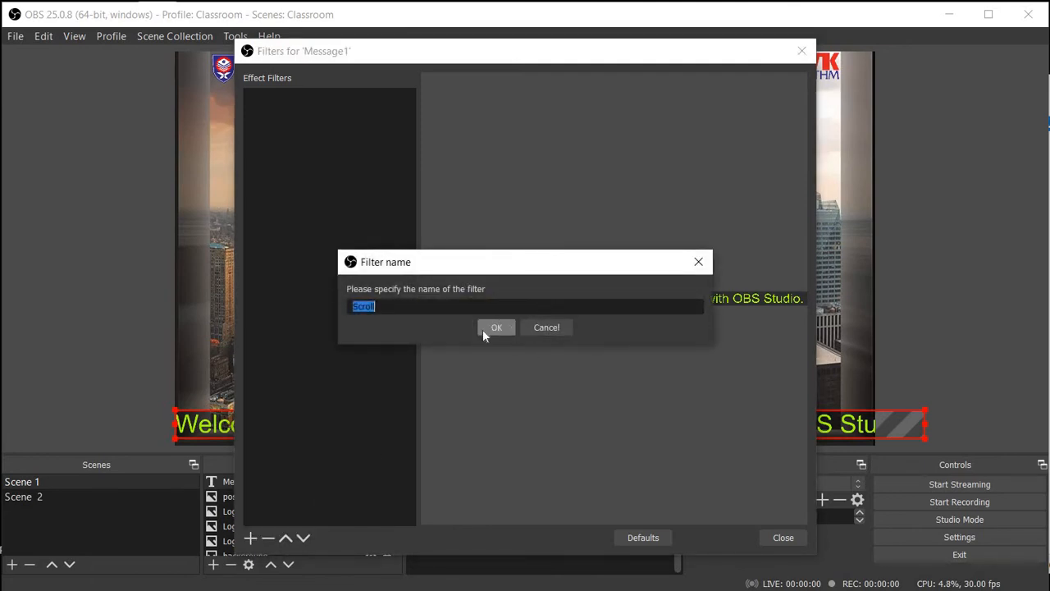
left_click(484, 329)
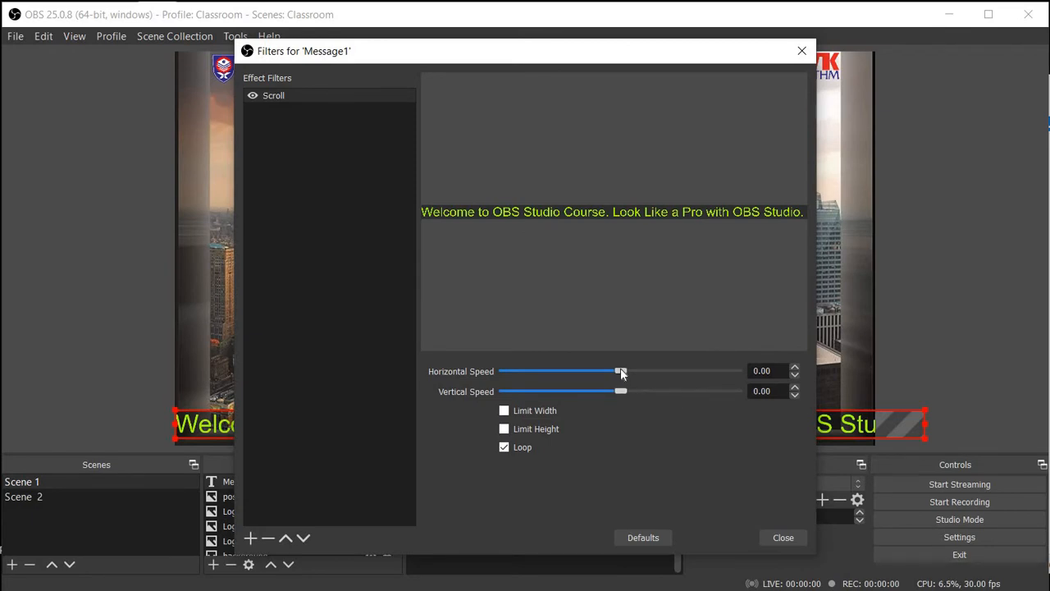
left_click_drag(620, 370, 671, 377)
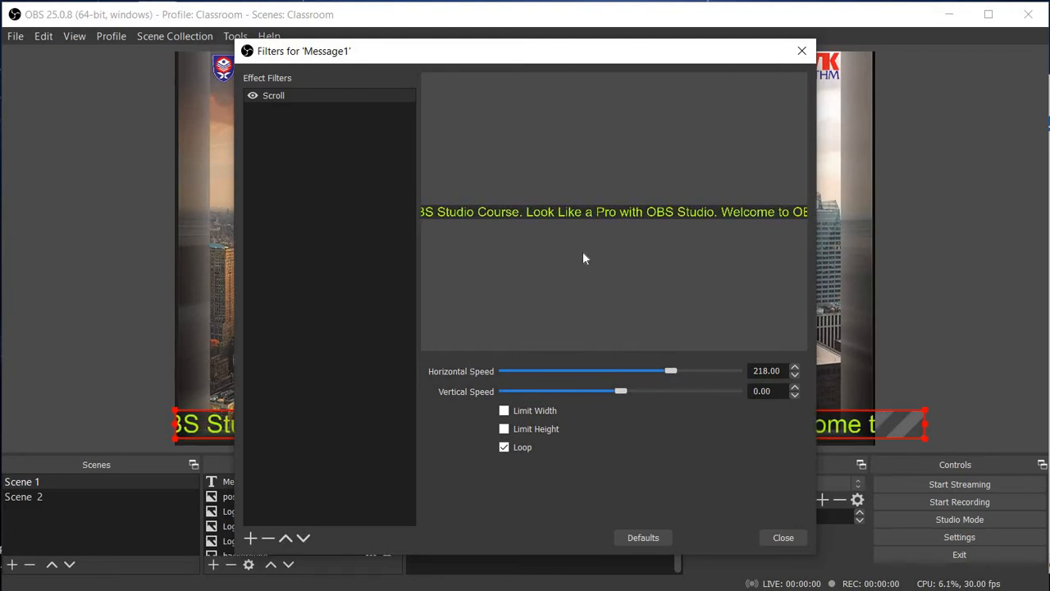
Step: Try the Scroll filter's width limit, turn it off again, and set the horizontal speed to 210 before closing the filters
left_click(504, 412)
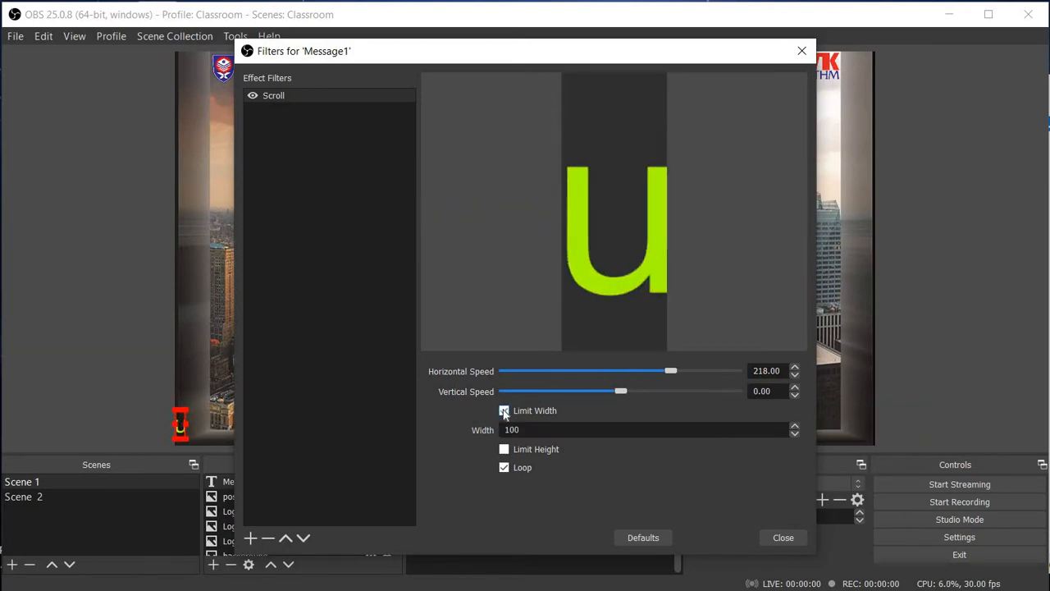
left_click(504, 411)
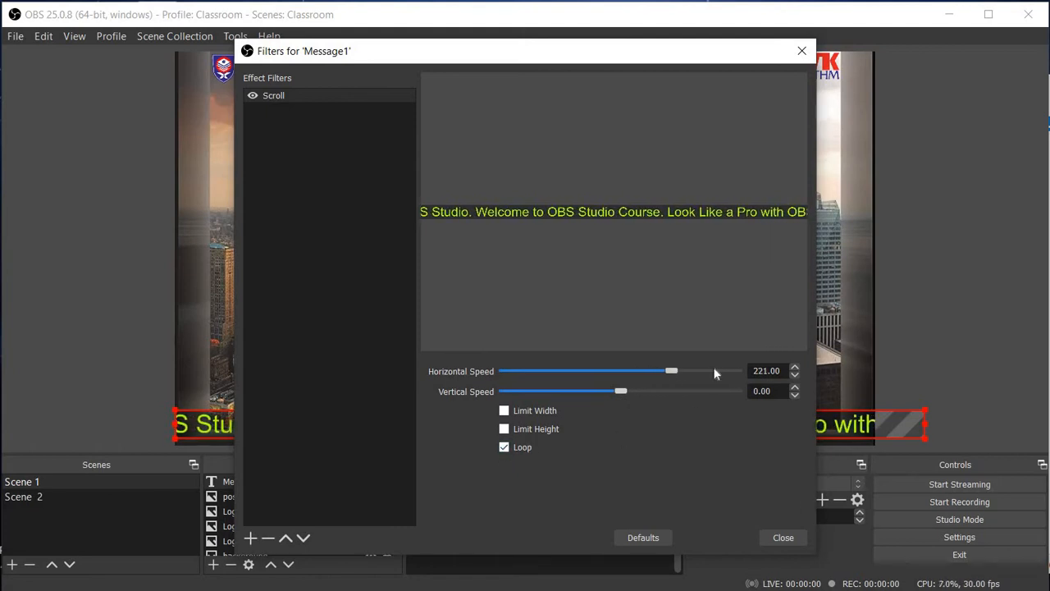
left_click_drag(714, 370, 668, 372)
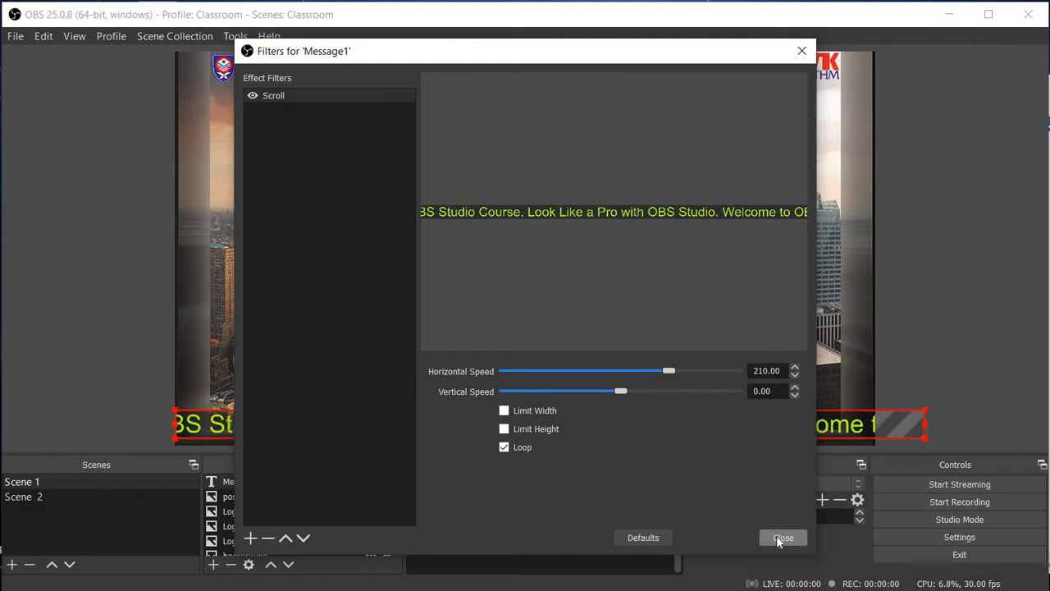
left_click(781, 539)
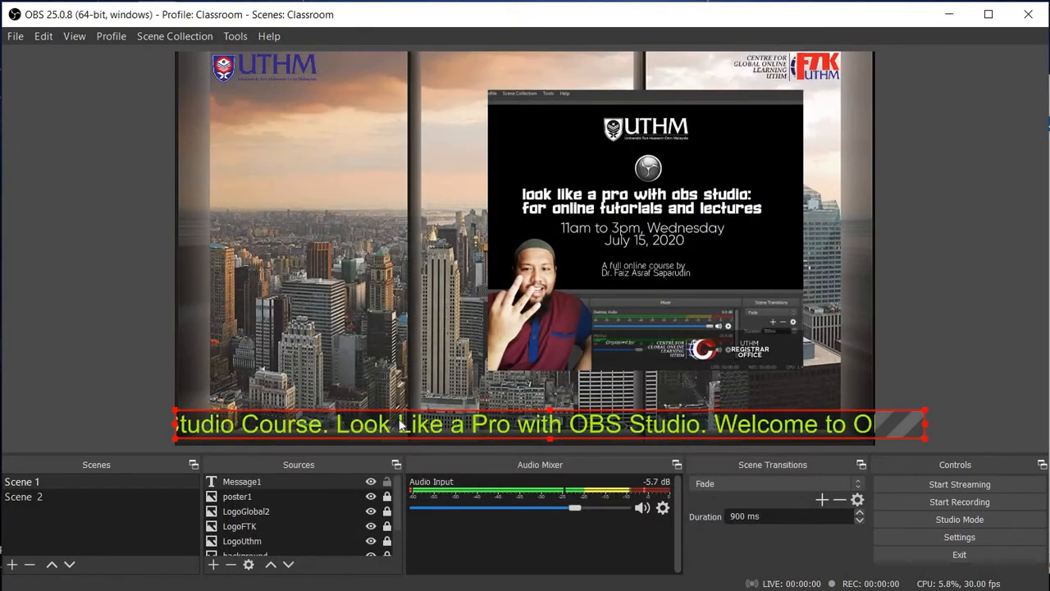
Step: Nudge the Message1 text slightly upward from the canvas's lower edge
mouse_move(531, 430)
left_mouse_down()
mouse_move(564, 428)
mouse_move(532, 429)
left_mouse_up()
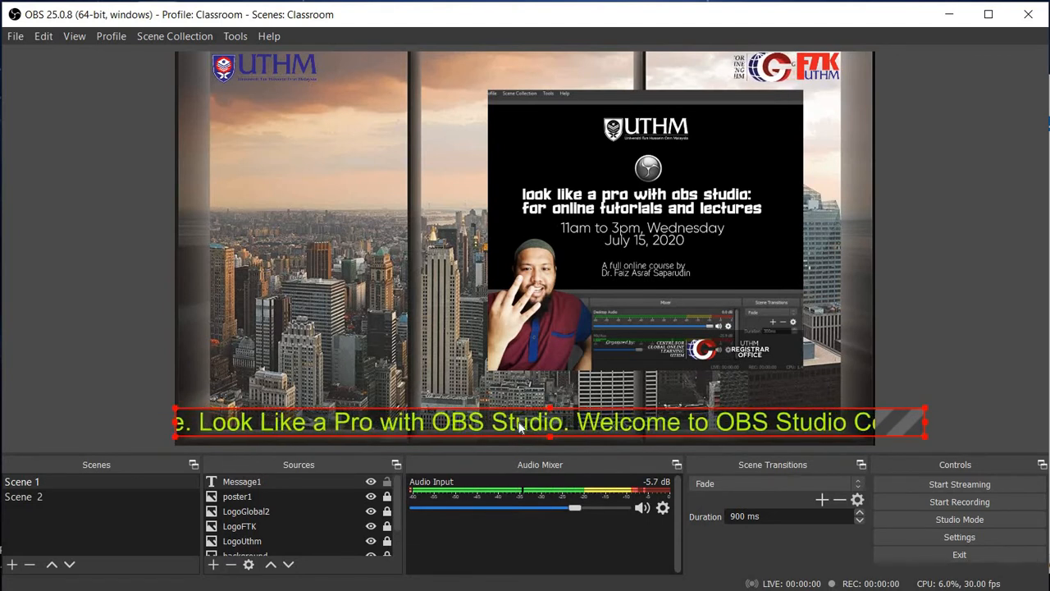
right_click(617, 427)
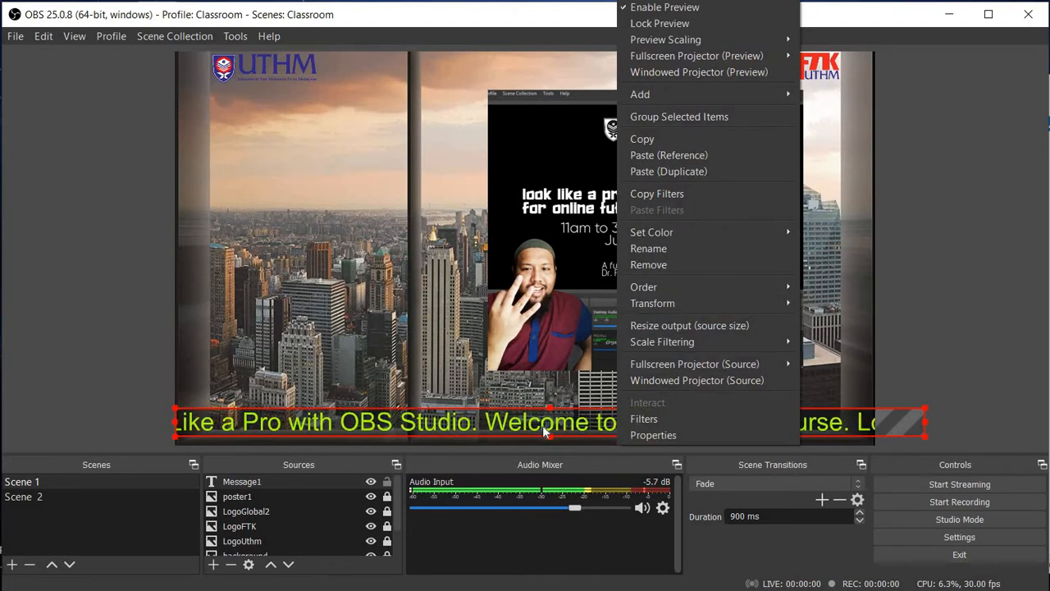
left_click(551, 432)
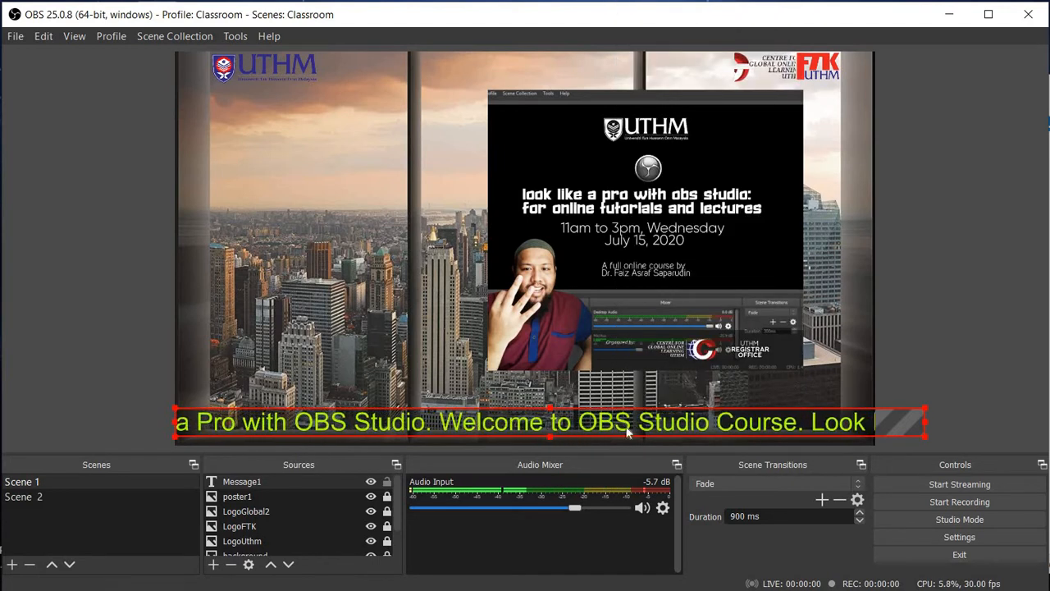
Step: Append "#kitajagakita" followed by spaces and a "|" separator to Message1's text and accept its properties
right_click(237, 480)
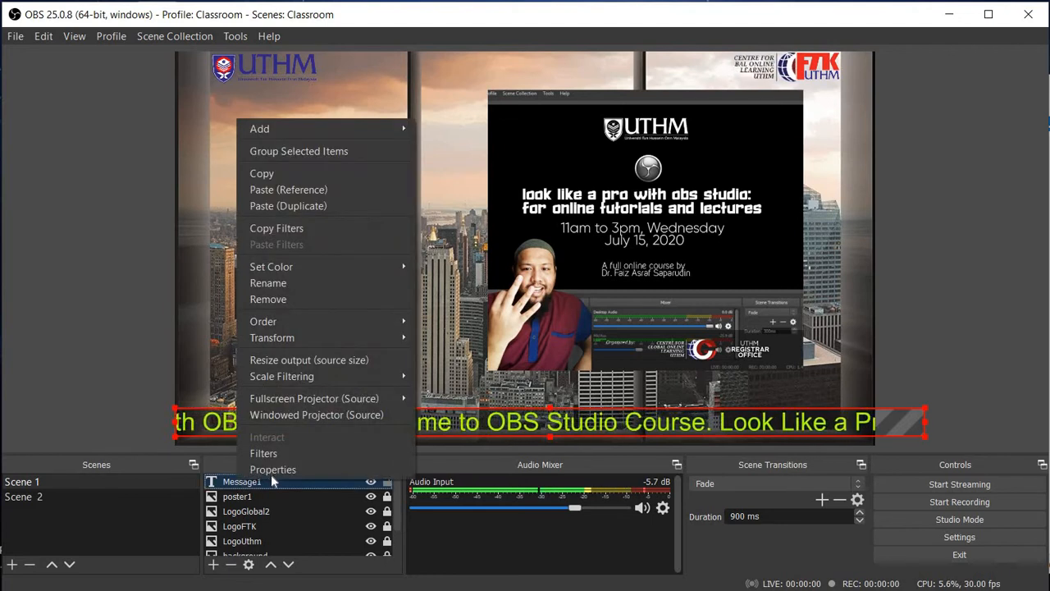
left_click(280, 472)
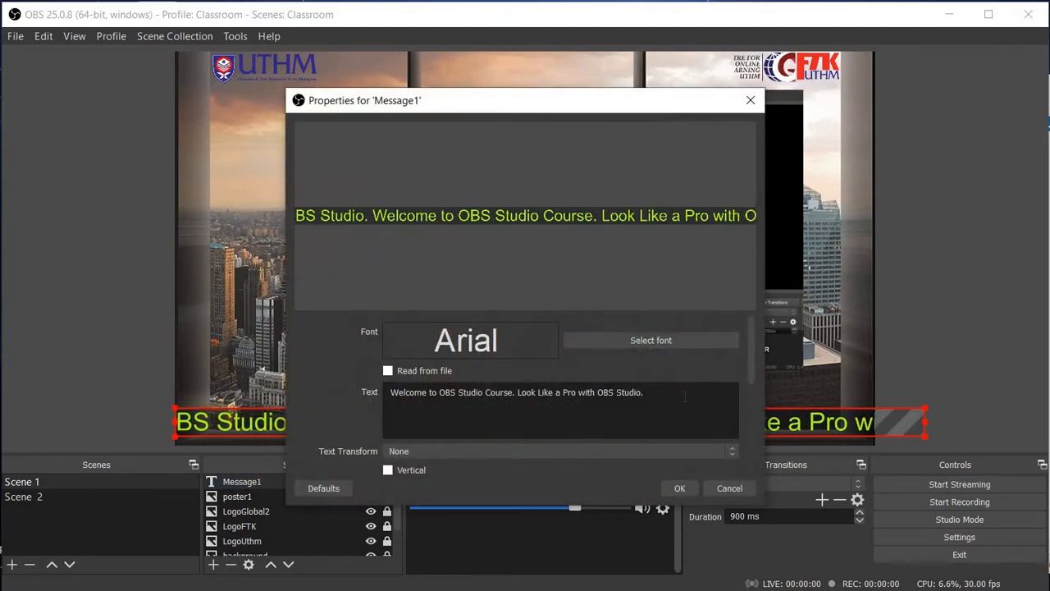
left_click(677, 398)
type("#j")
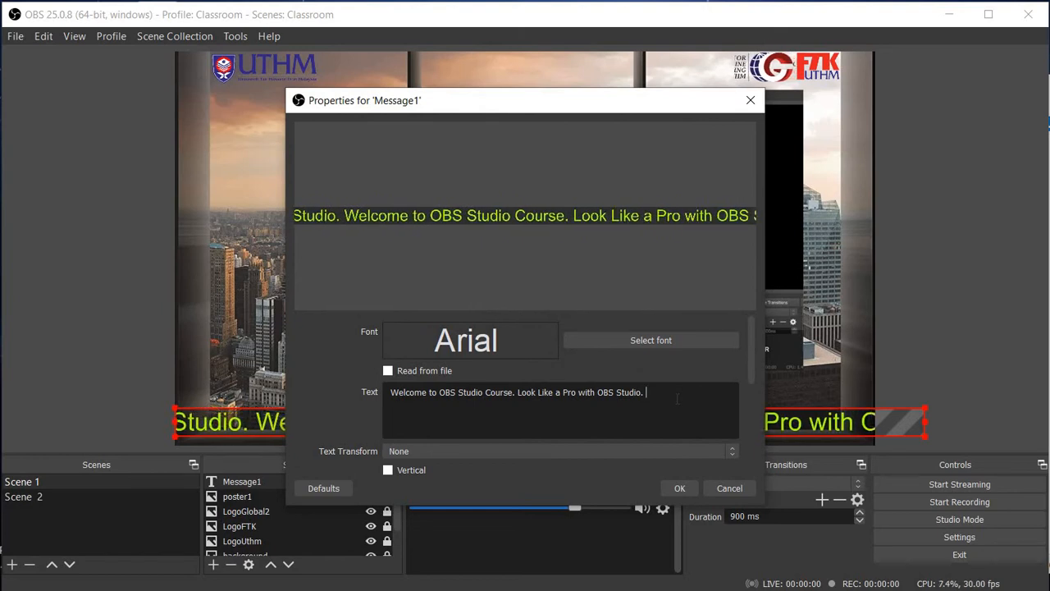
key("BackSpace")
type("kit")
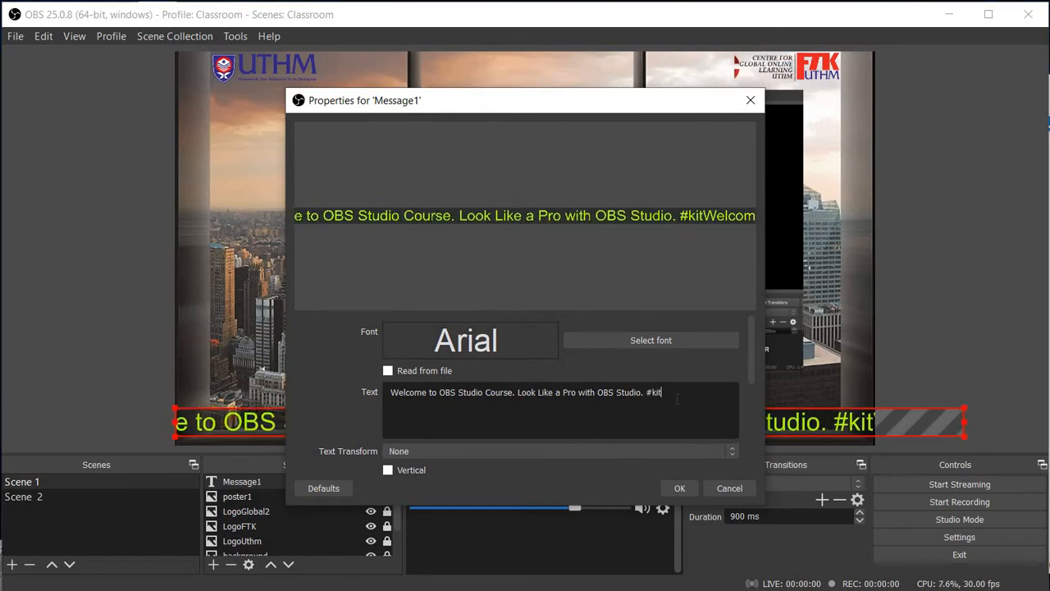
type("aja")
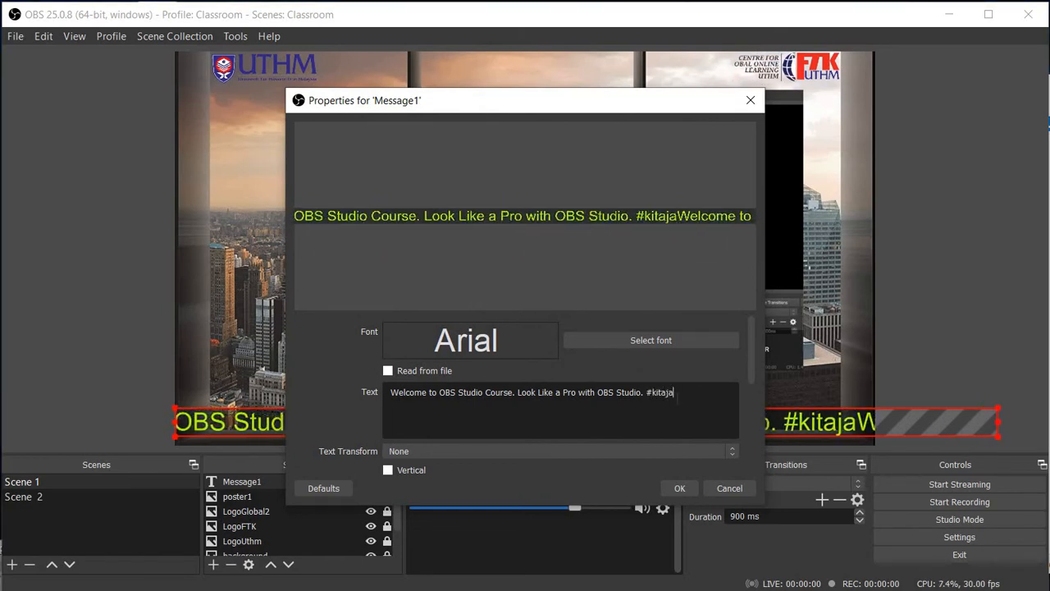
type("gakita")
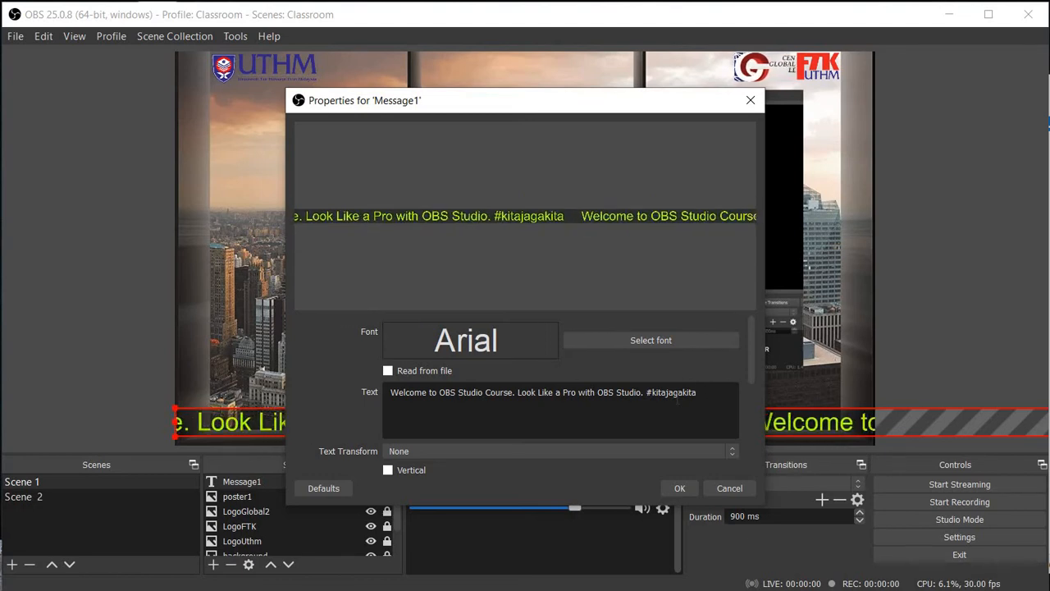
type("    |")
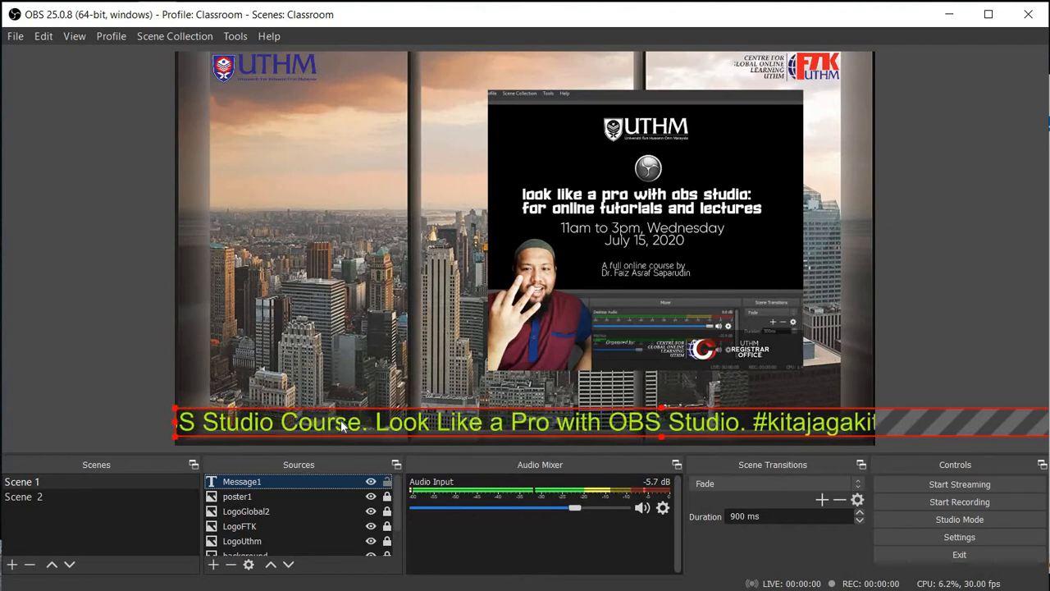
Step: Check the webcam in Scene 2, and create a new Video Capture Device source named Webcam1 in Scene 1
left_click(44, 497)
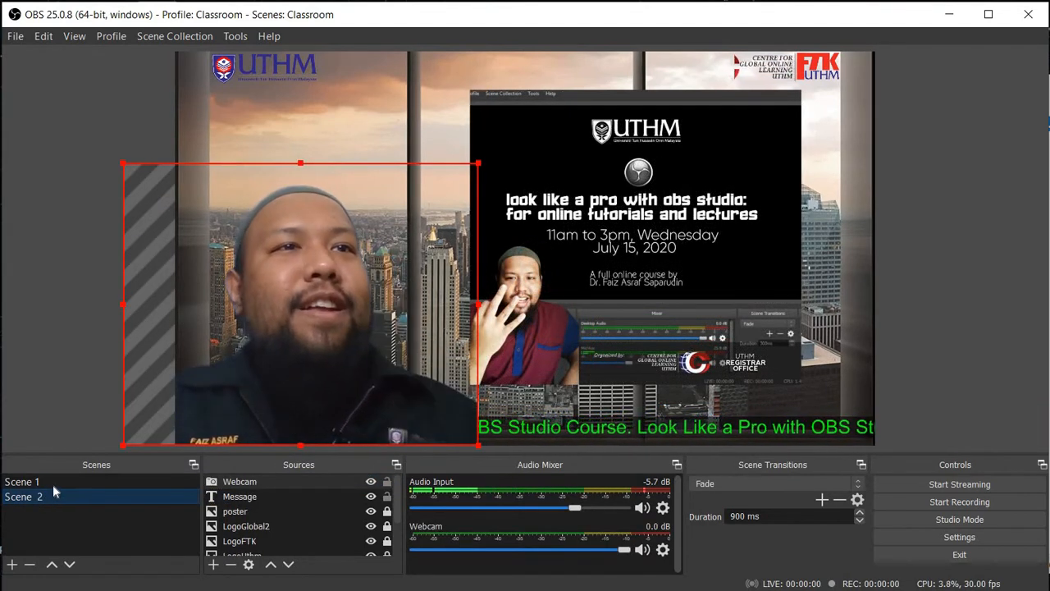
left_click(51, 483)
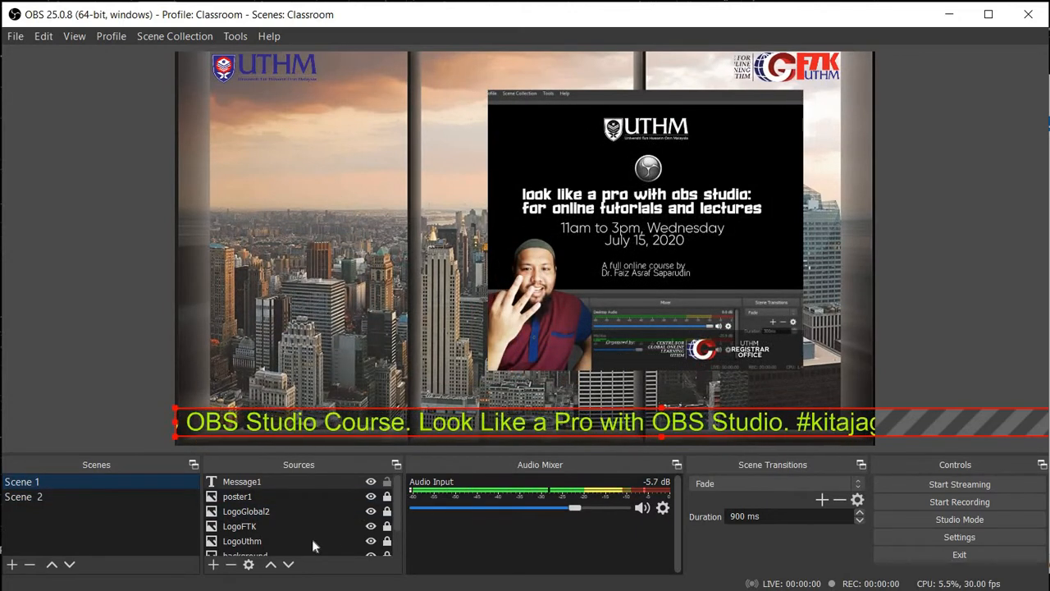
left_click(211, 565)
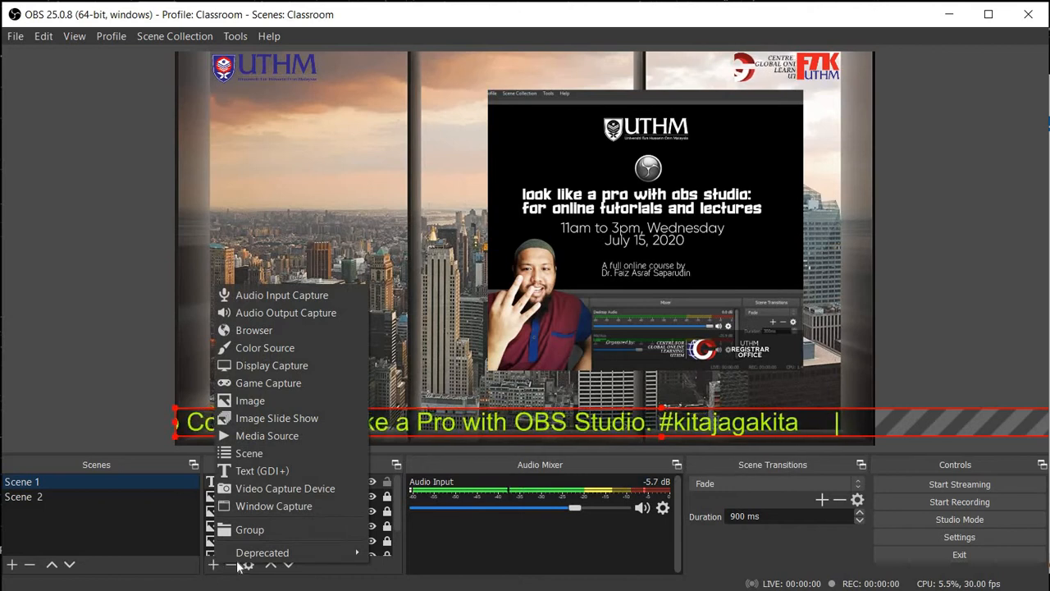
left_click(283, 492)
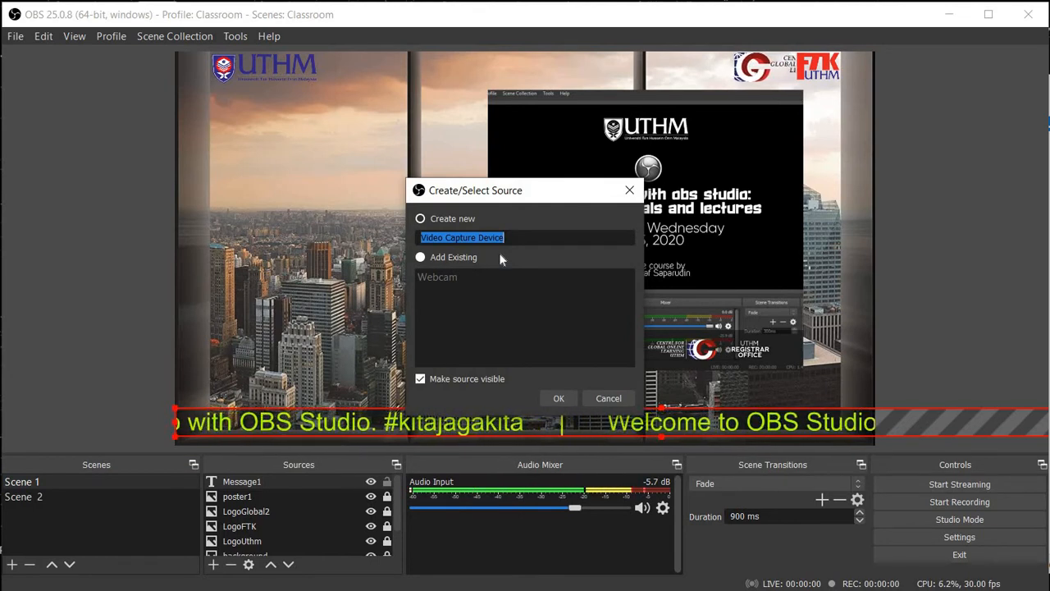
type("Webcam")
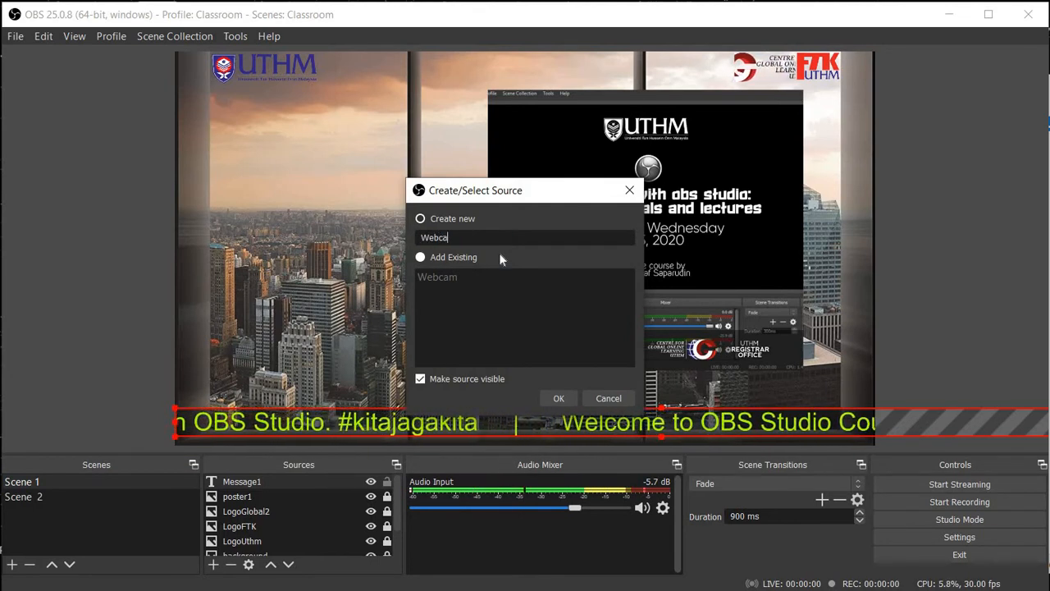
left_click(557, 399)
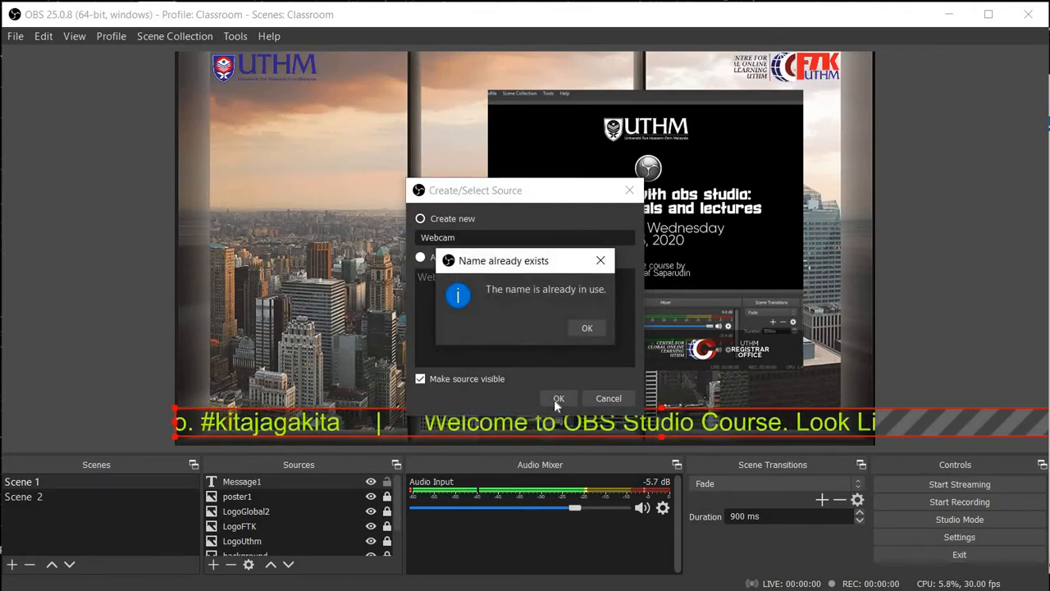
key("Return")
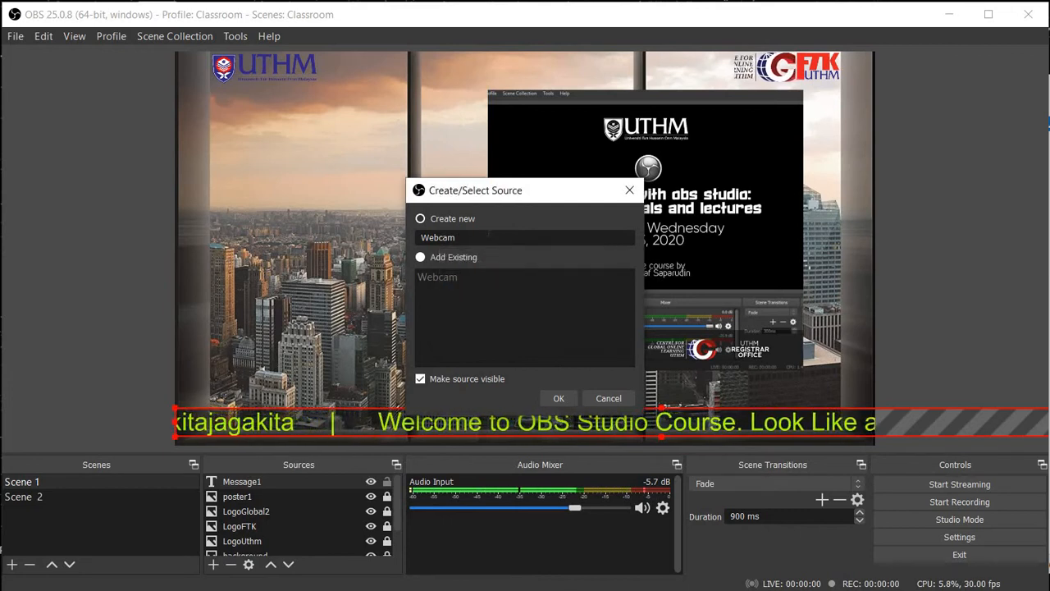
left_click(554, 398)
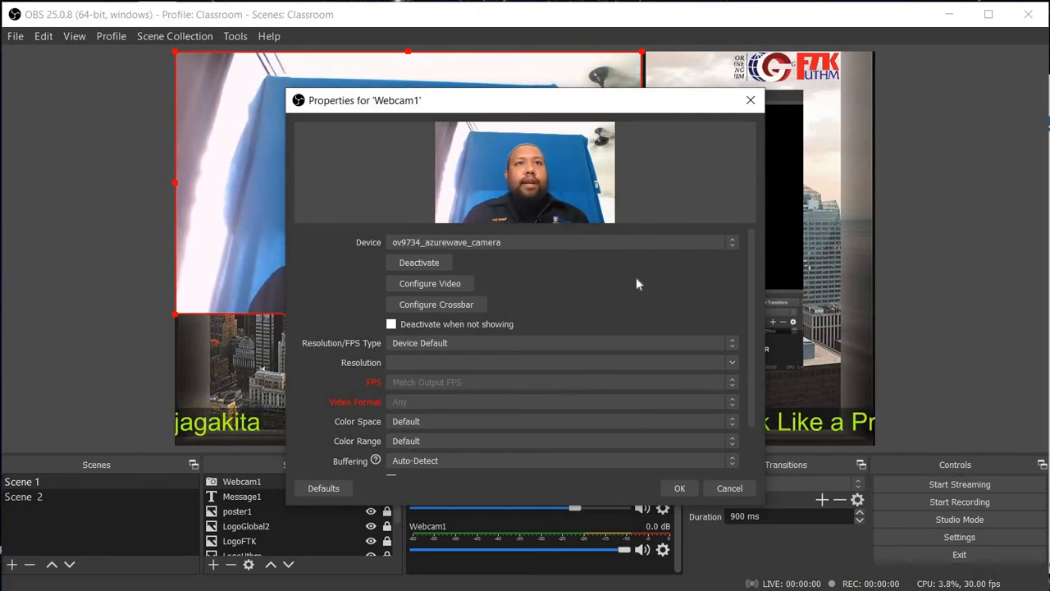
Step: Review Webcam1's properties and accept them with the ov9734_azurewave_camera device and Device Default resolution type
scroll(636, 279, "down", 3)
scroll(566, 295, "up", 3)
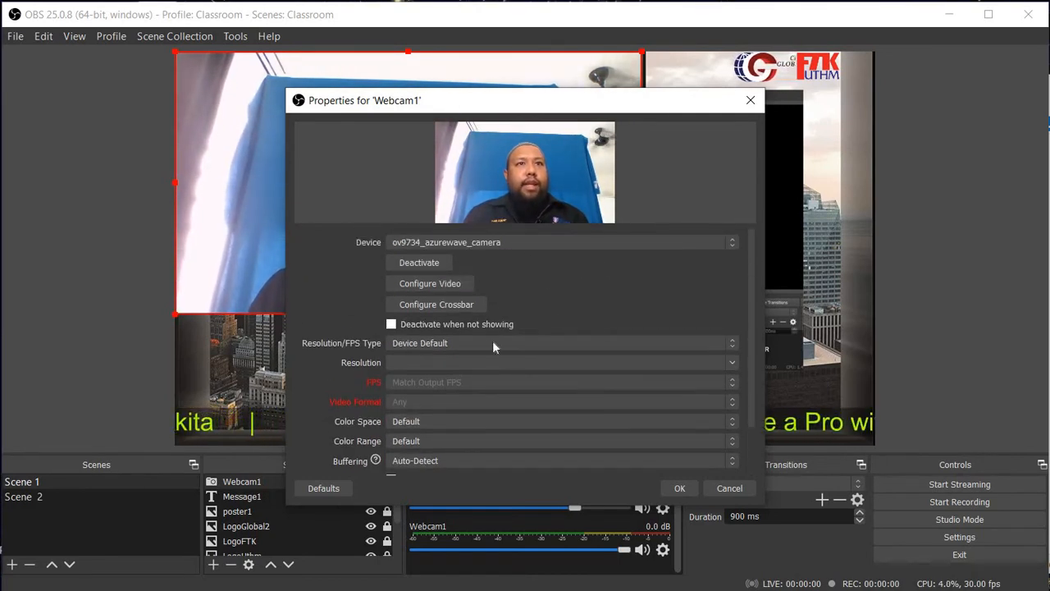
scroll(585, 332, "down", 3)
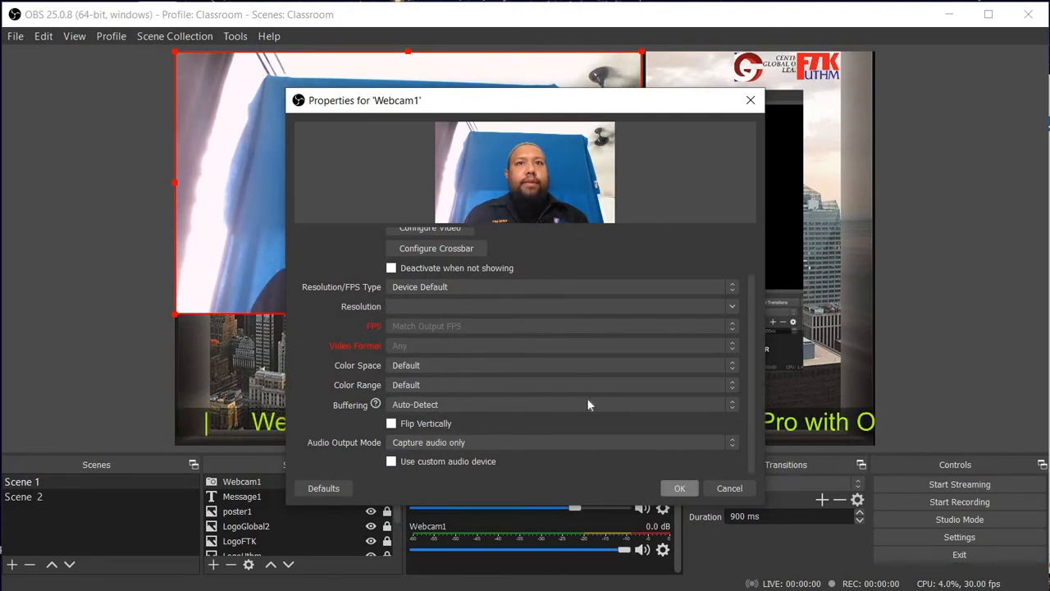
left_click(680, 488)
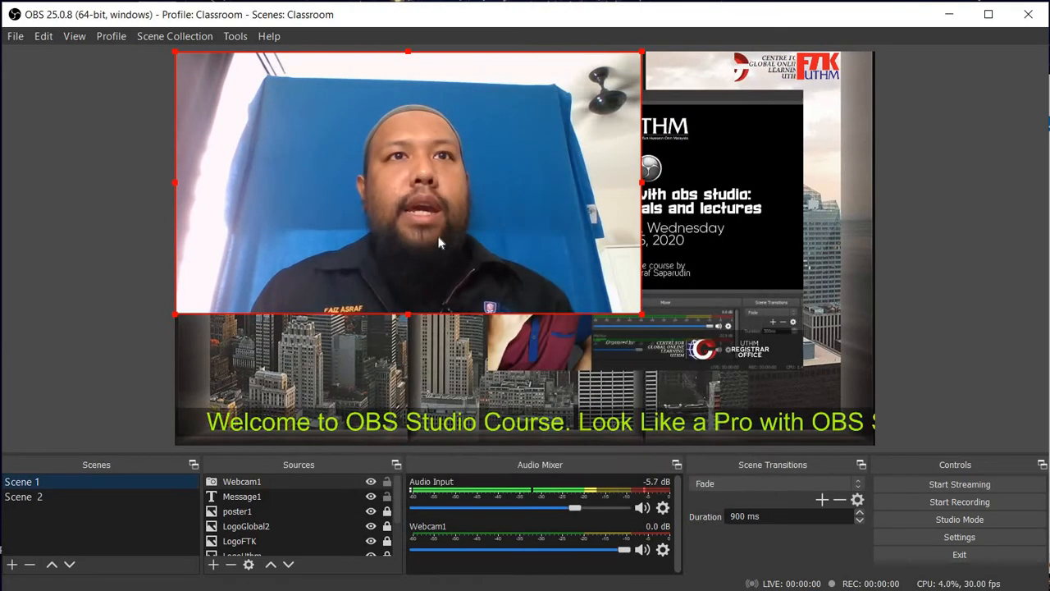
Step: Move Webcam1 to the canvas's lower left corner, flush with the lower edge and extending past the left edge
left_click_drag(563, 168, 528, 241)
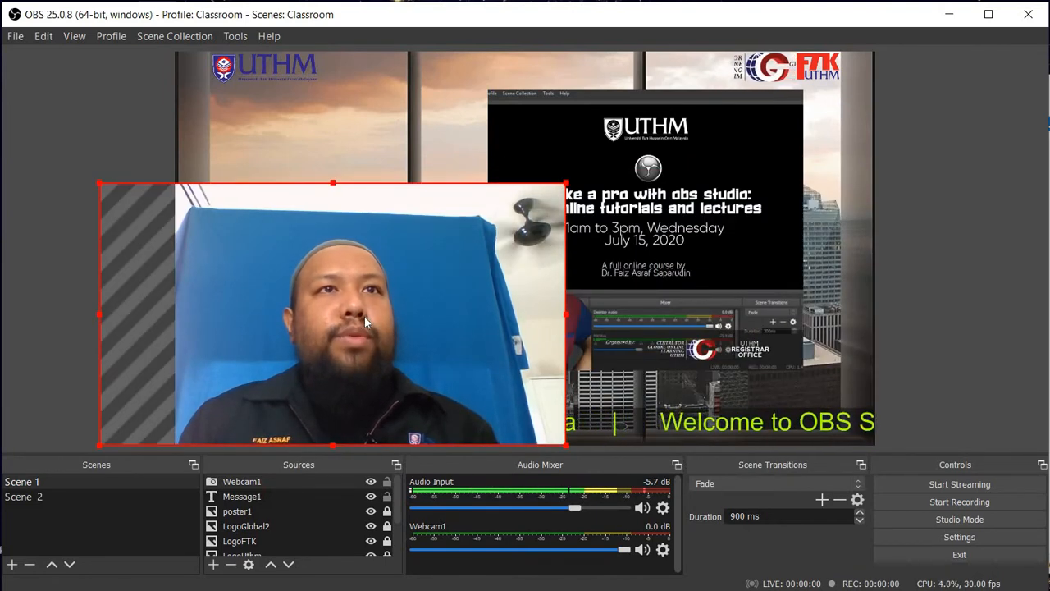
left_click_drag(365, 316, 347, 314)
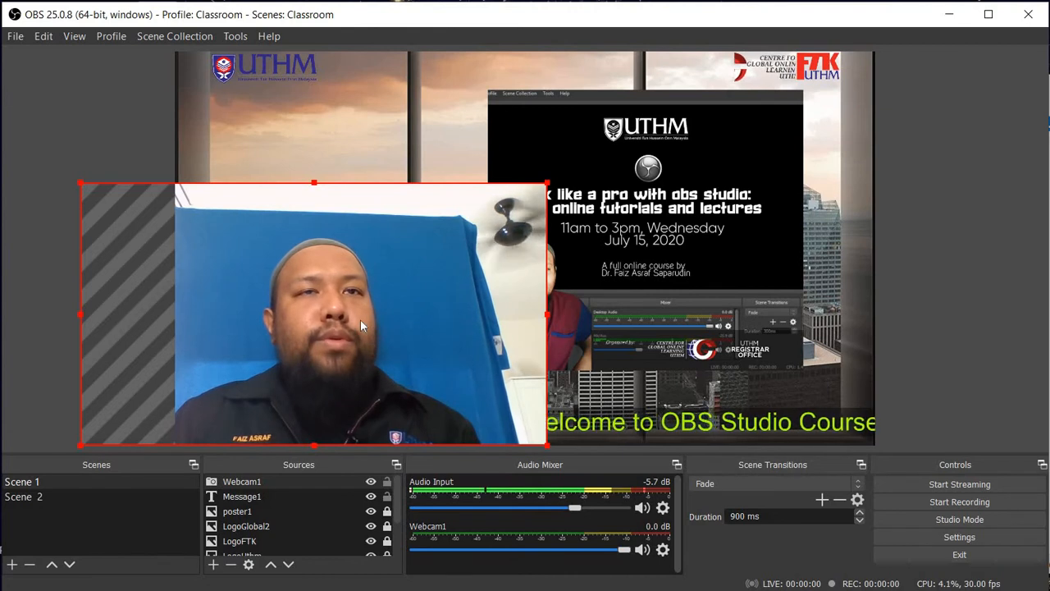
left_click_drag(360, 319, 402, 340)
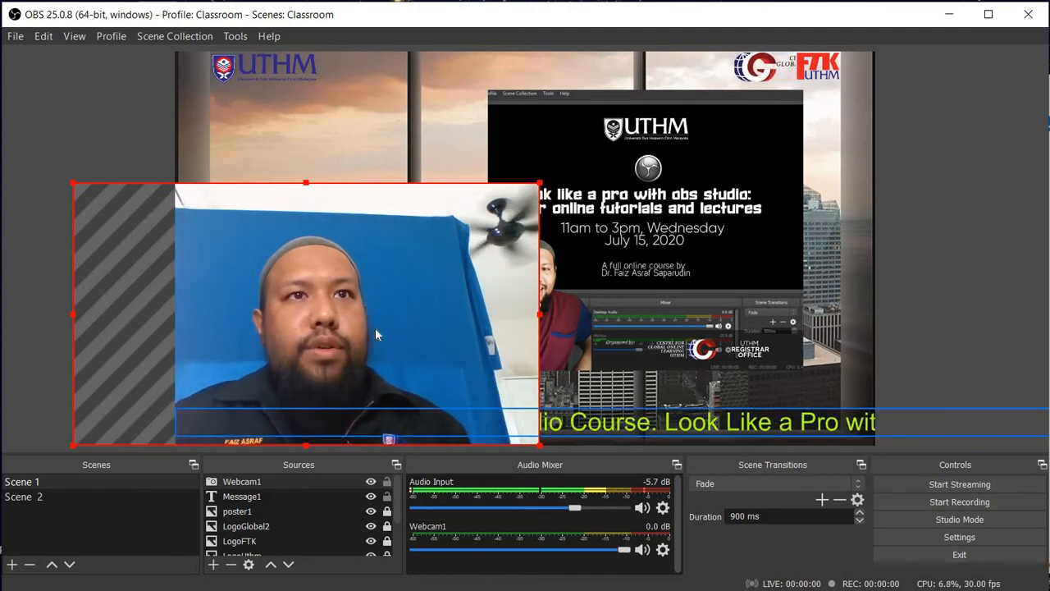
Step: Add a Crop/Pad effect filter to Webcam1 and set its left crop to 300
right_click(259, 485)
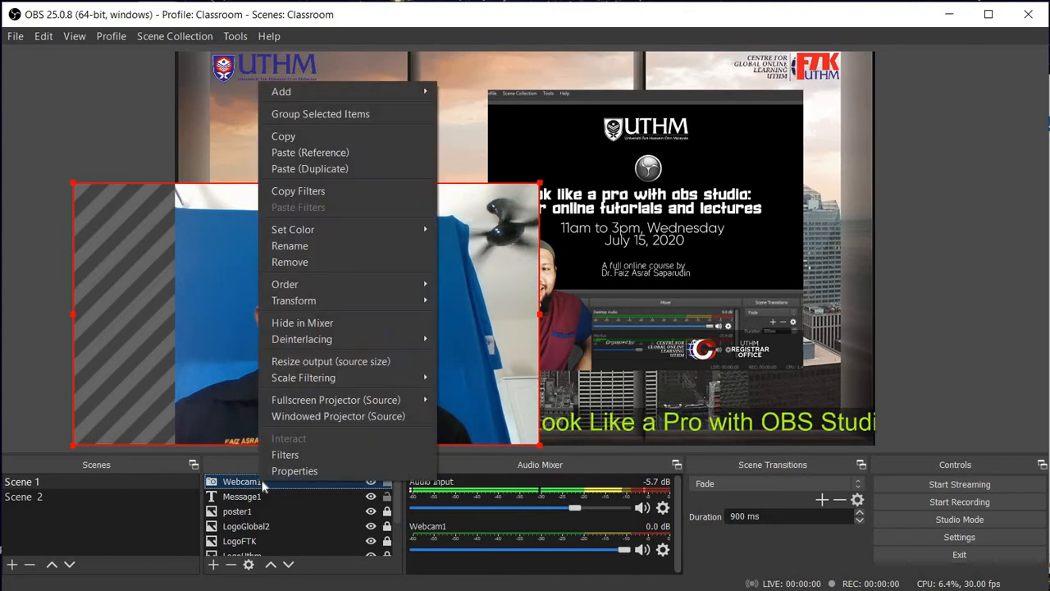
left_click(302, 452)
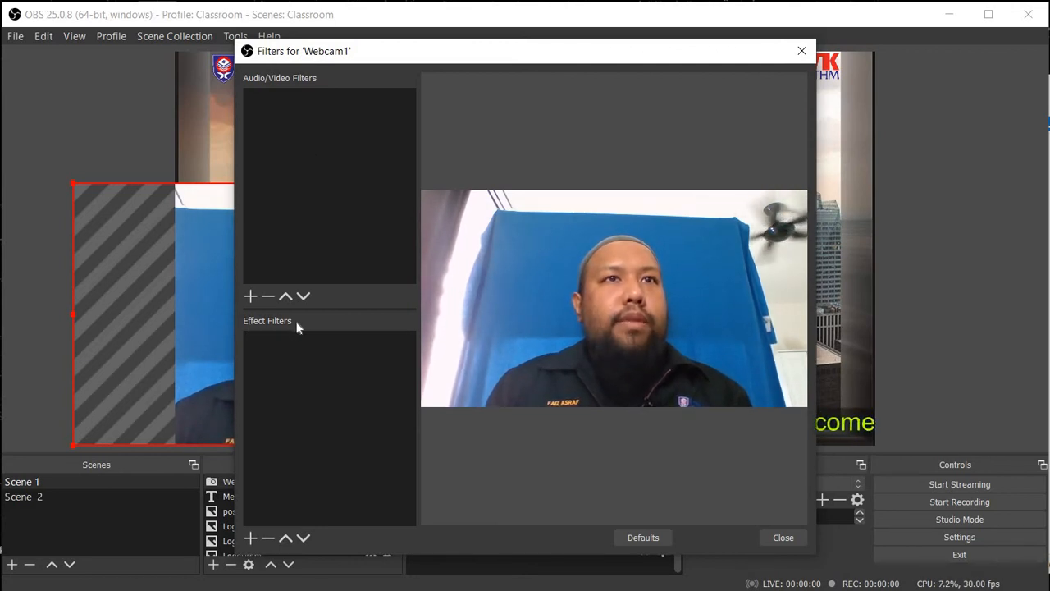
left_click(250, 539)
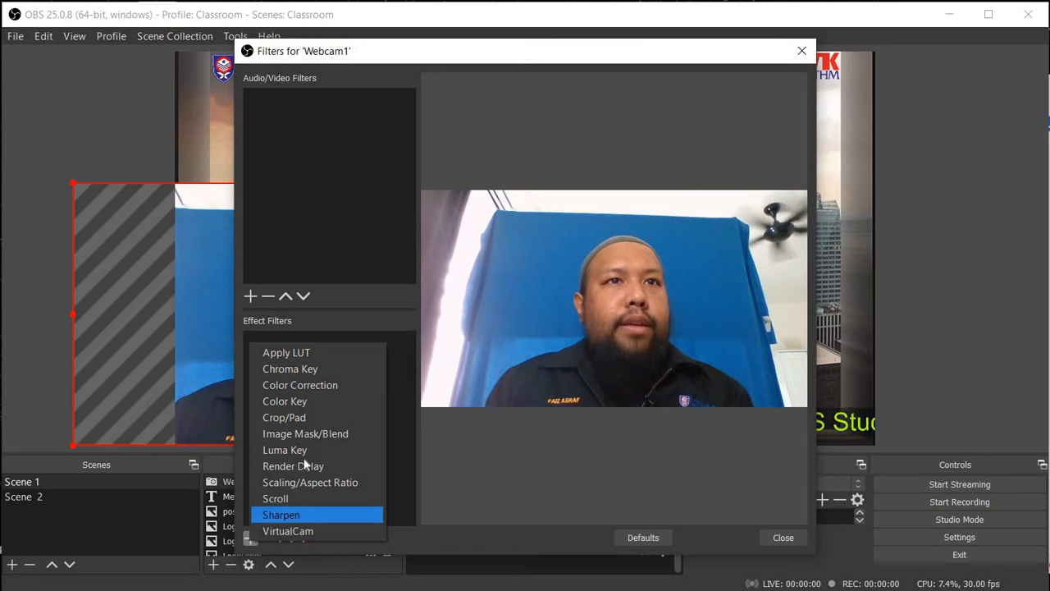
left_click(308, 417)
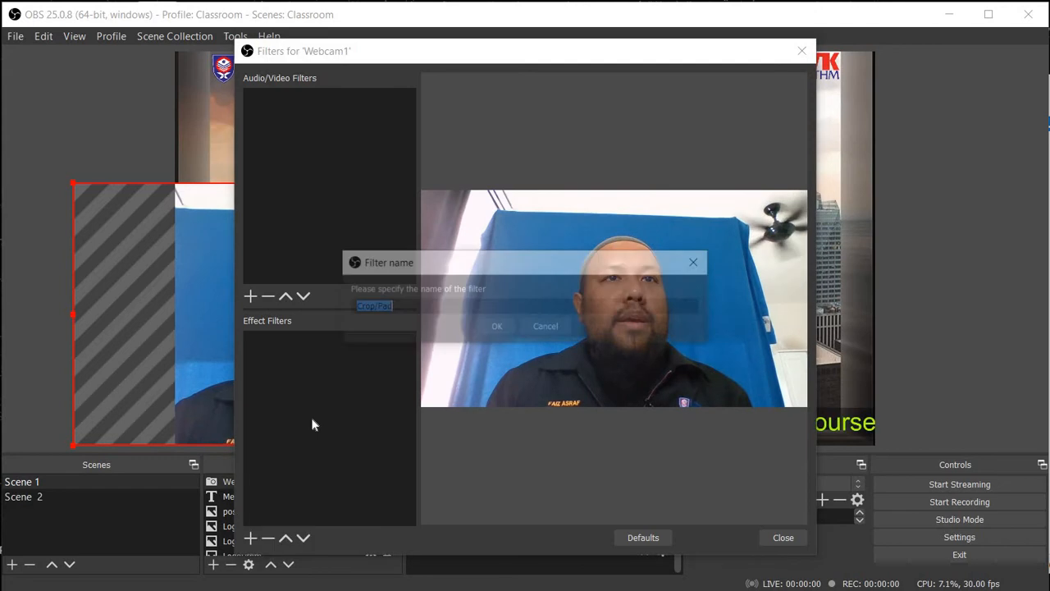
left_click(484, 328)
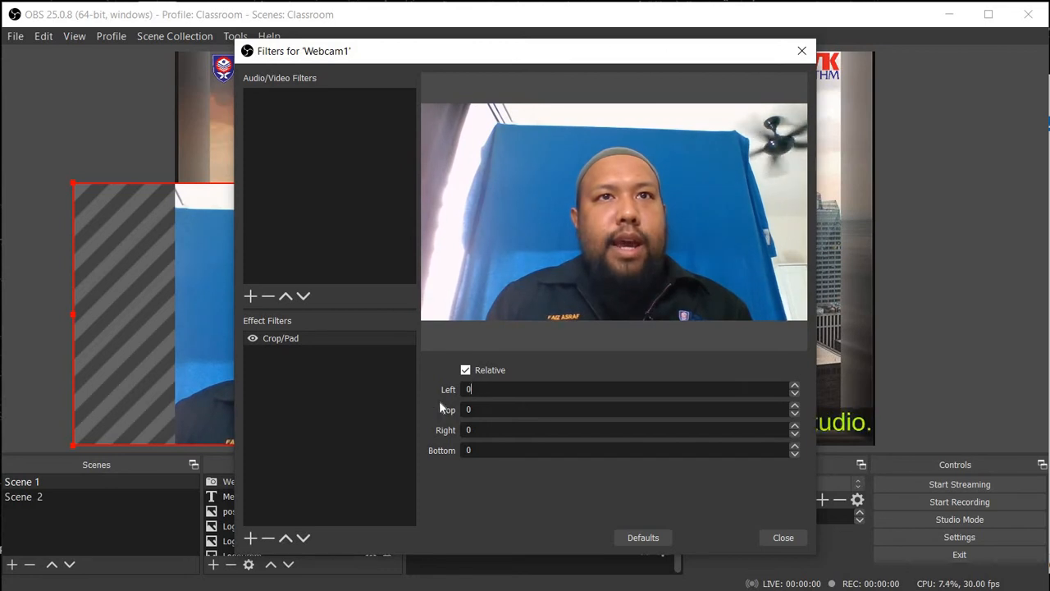
left_click_drag(439, 401, 452, 391)
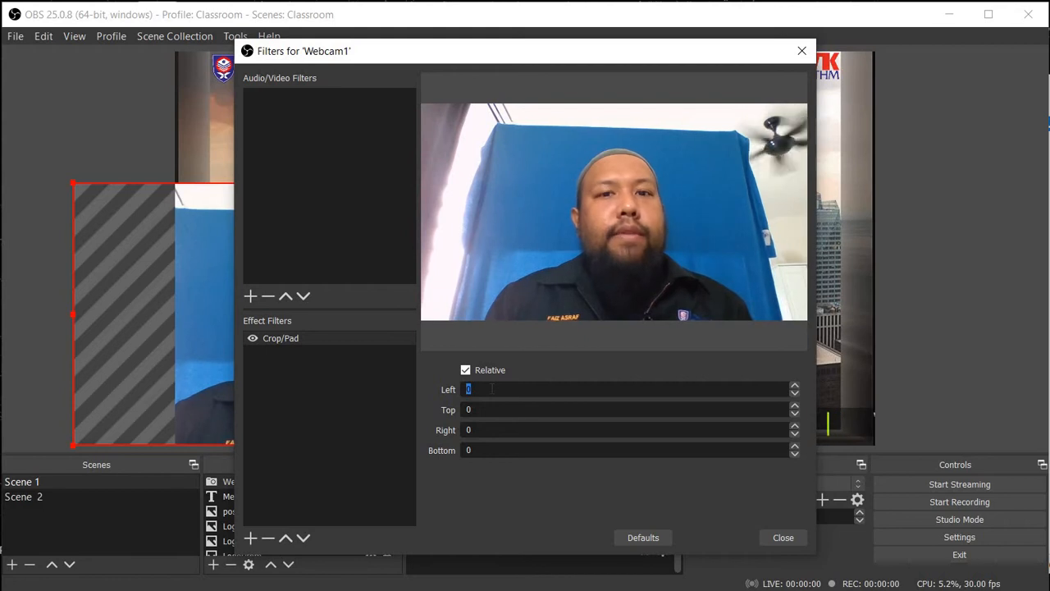
type("300")
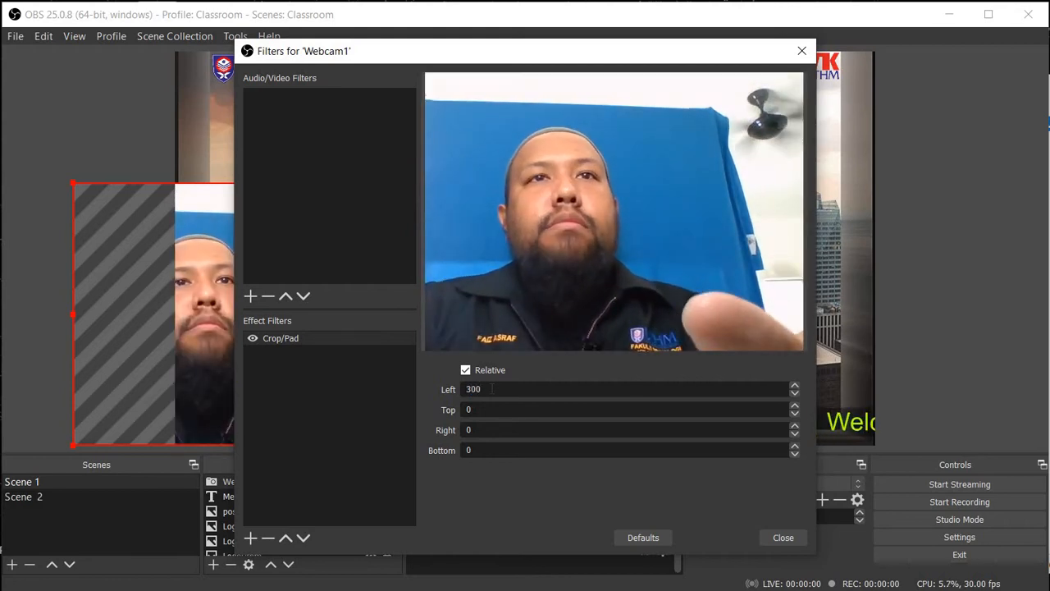
Step: Set Webcam1's Crop/Pad filter to 240 on the left and right sides and 100 at the top
key("BackSpace")
key("BackSpace")
key("BackSpace")
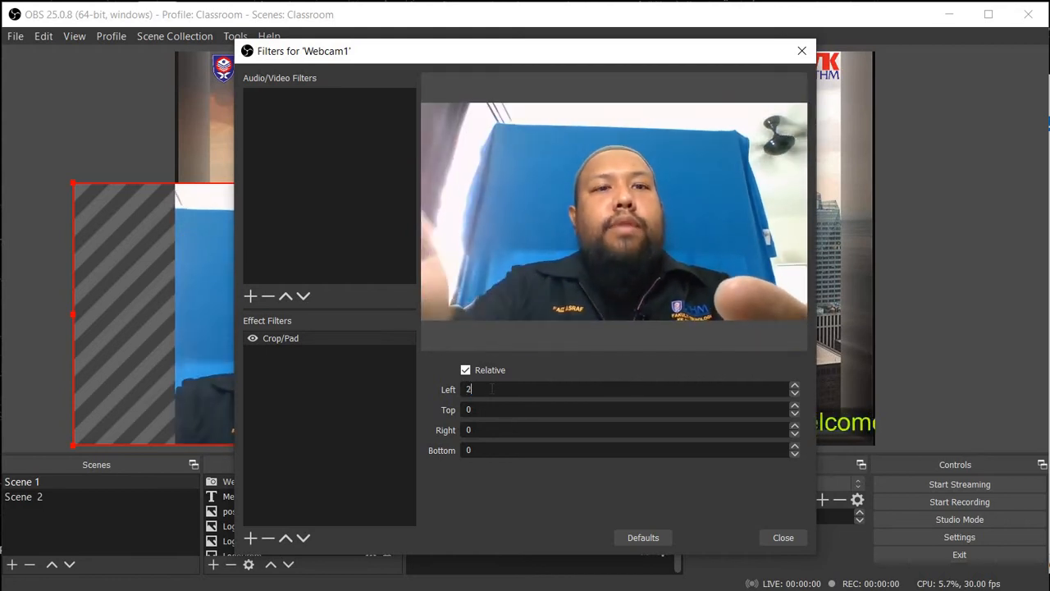
type("250")
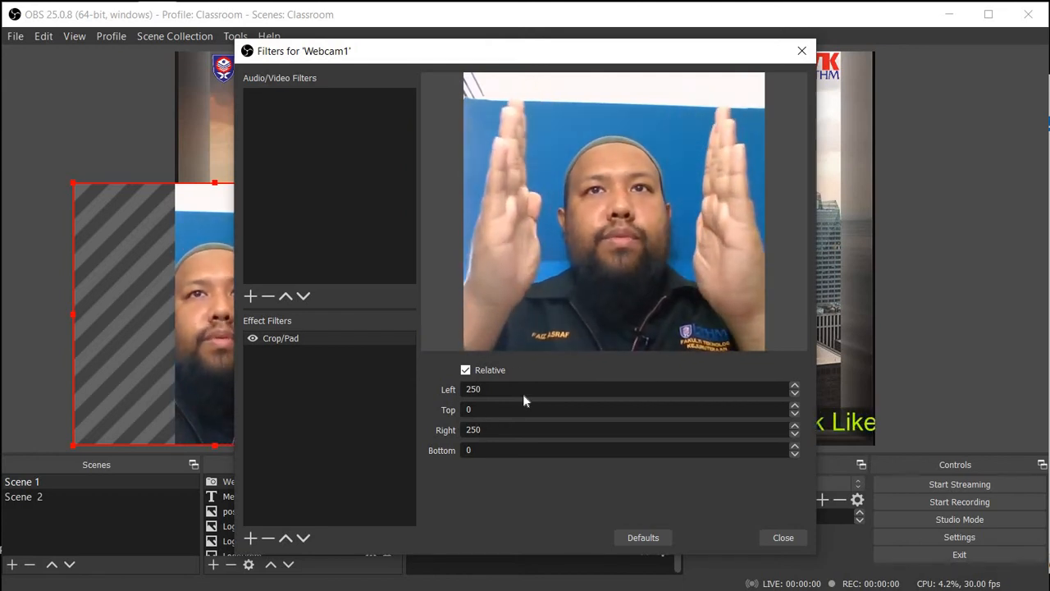
key("ctrl+a")
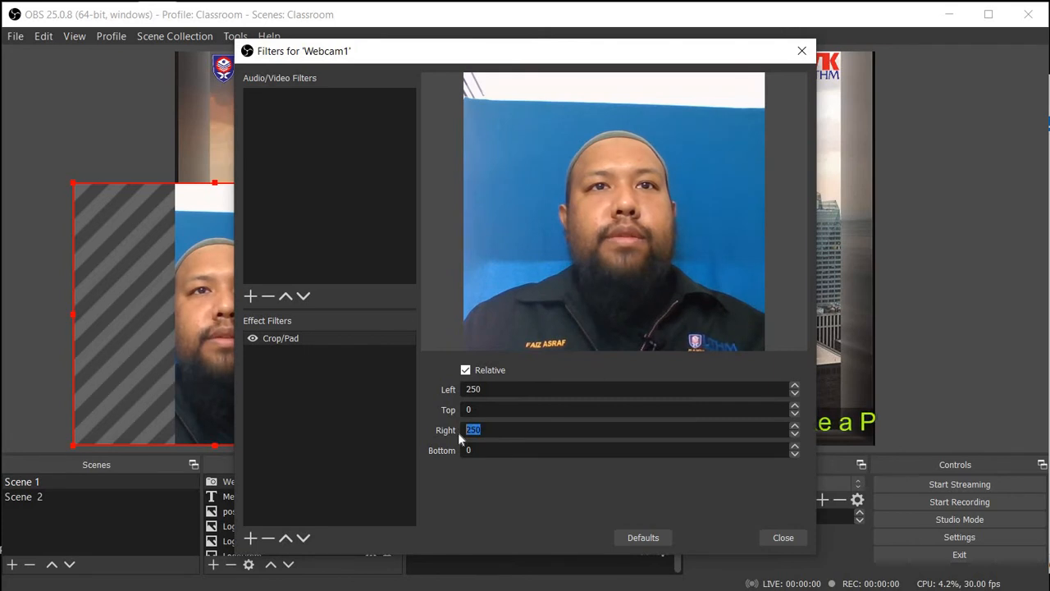
type("240")
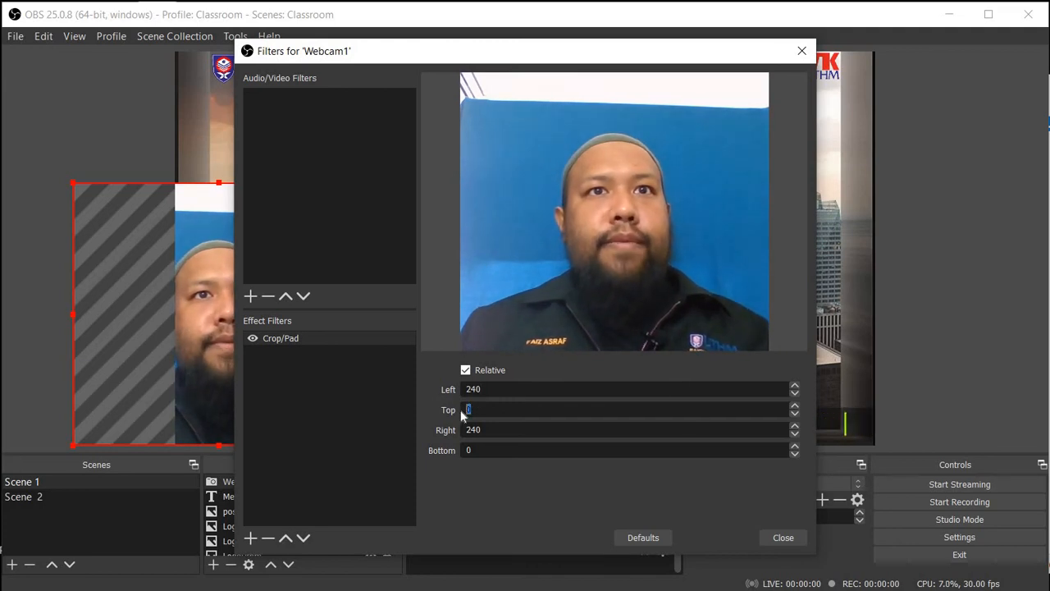
type("100")
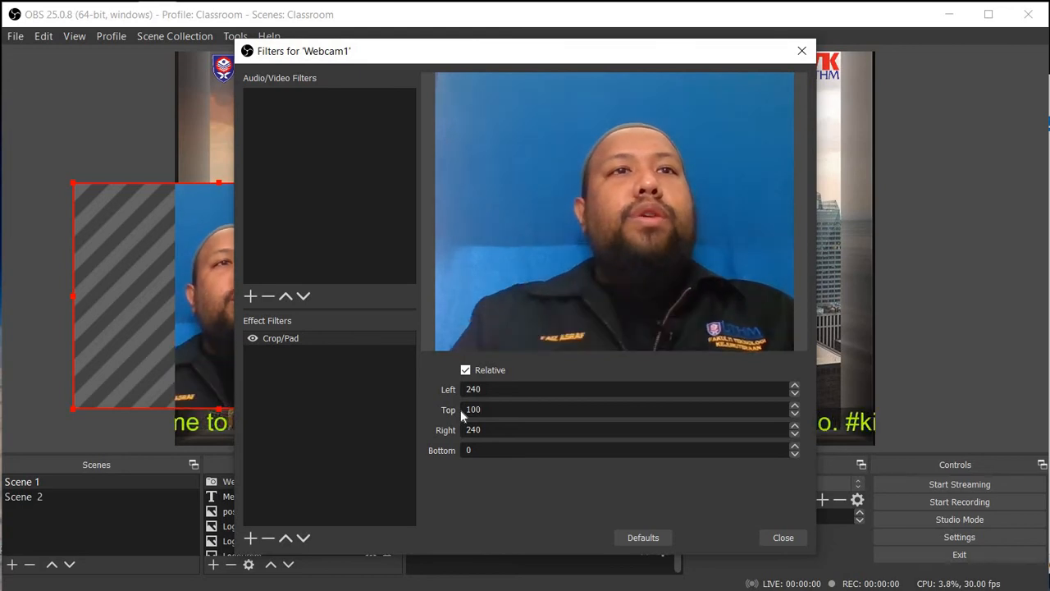
Step: Enlarge Webcam1 and place it against the canvas's lower edge, extending past the left edge and clear of the poster
left_click_drag(480, 66, 939, 79)
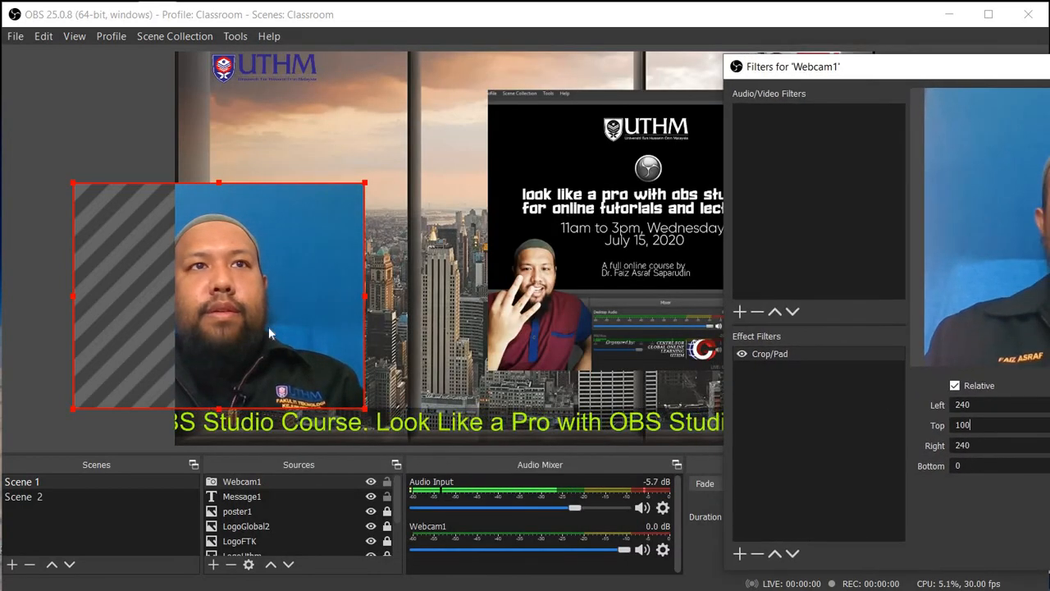
left_click_drag(320, 323, 351, 336)
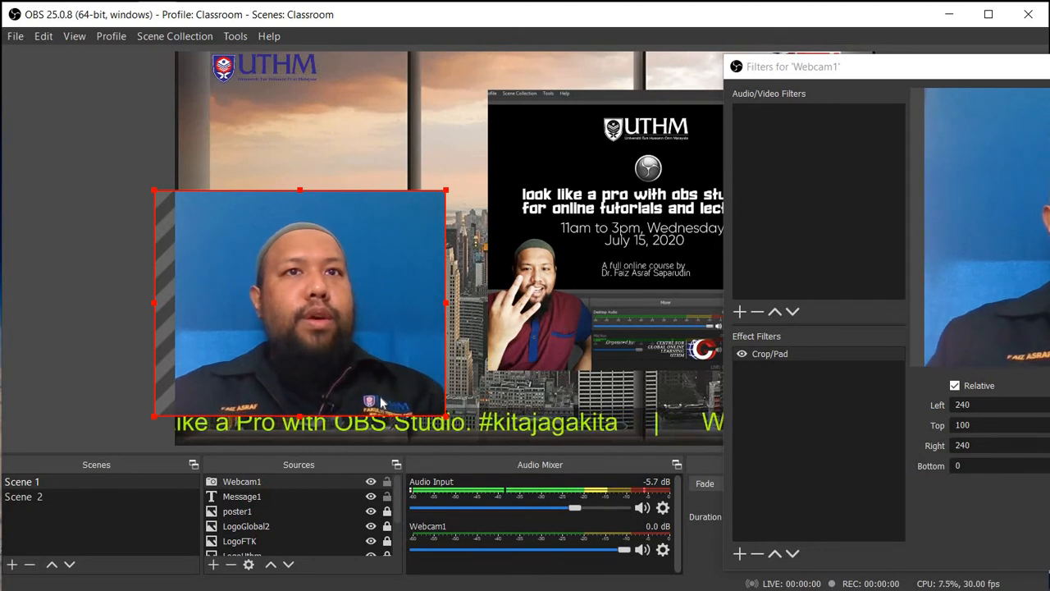
left_click_drag(383, 377, 372, 376)
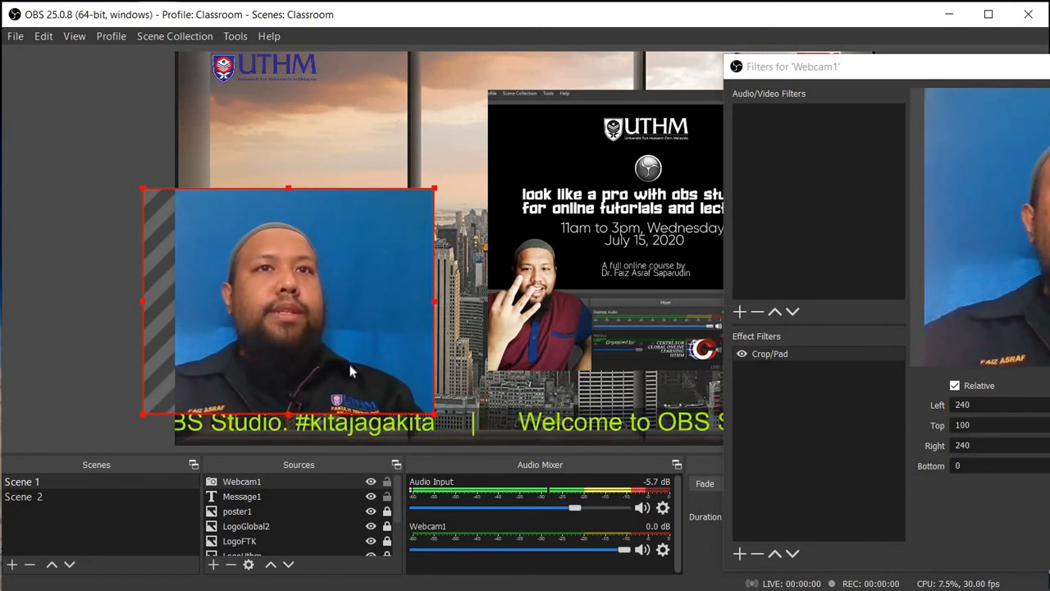
left_click_drag(373, 357, 370, 376)
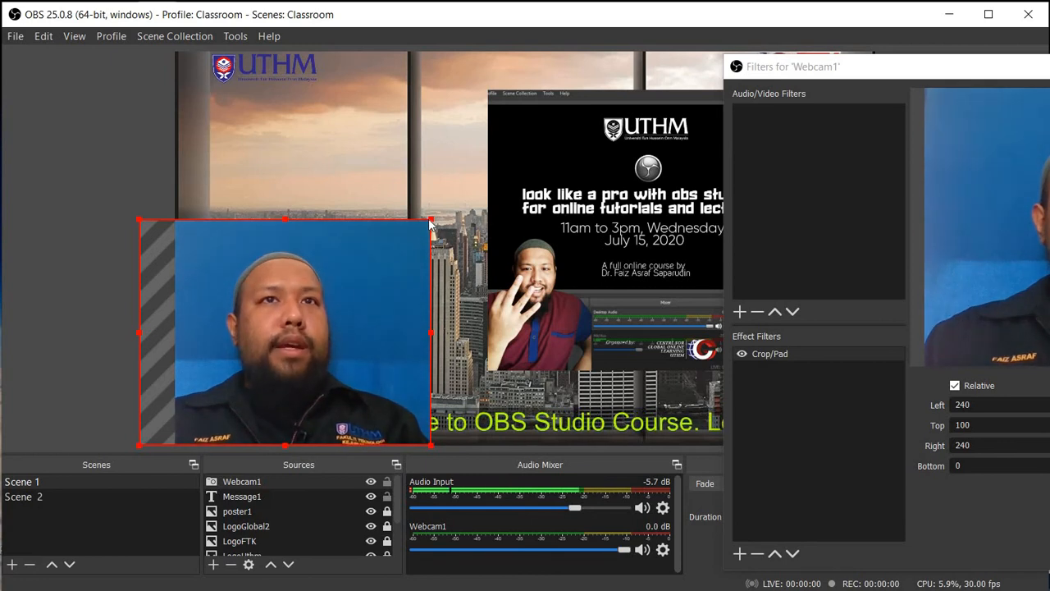
left_click_drag(432, 219, 482, 195)
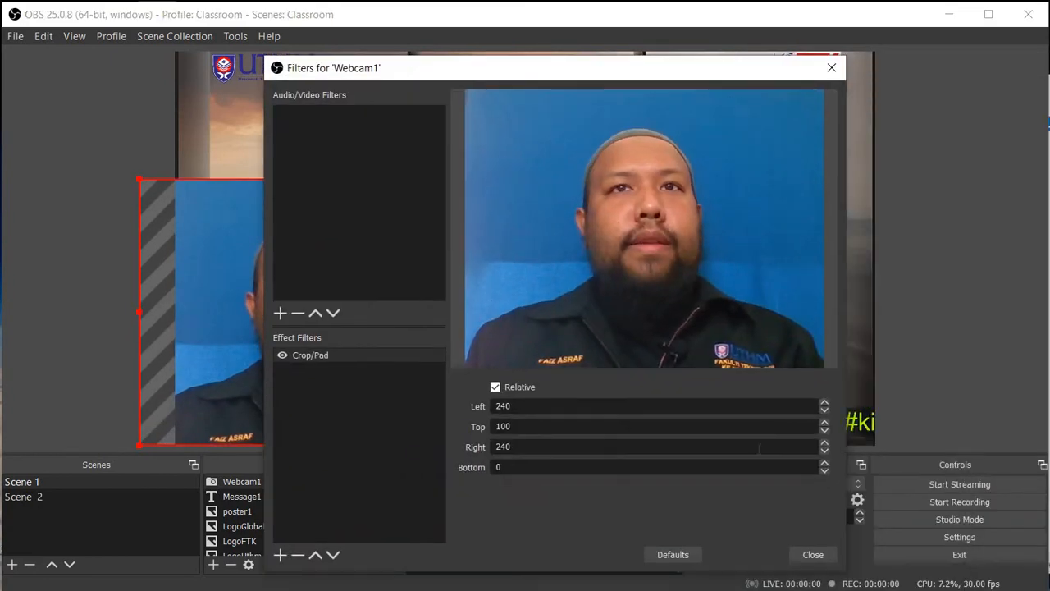
left_click(811, 555)
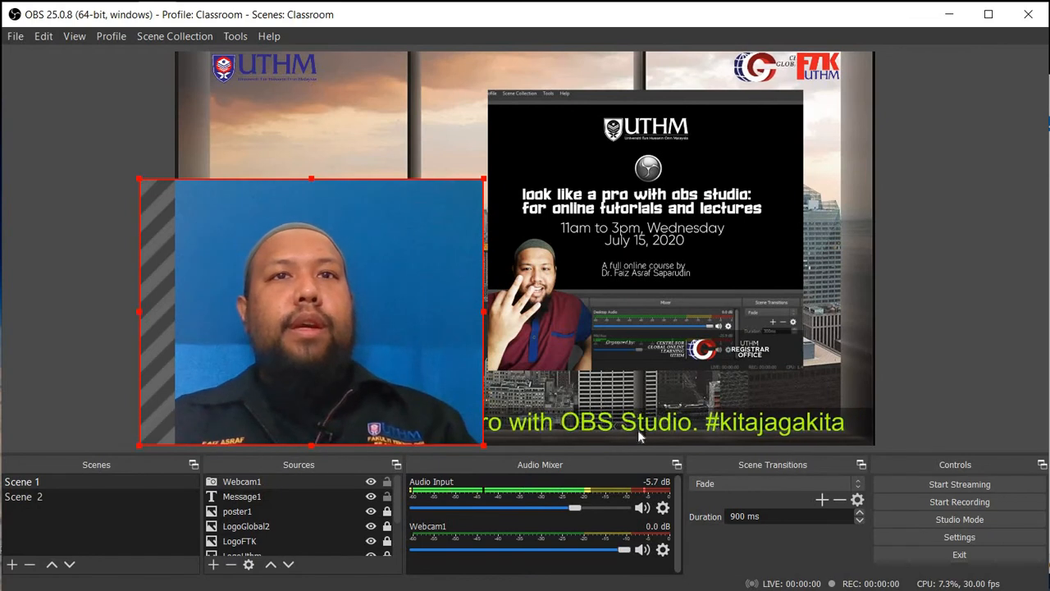
left_click_drag(339, 345, 297, 344)
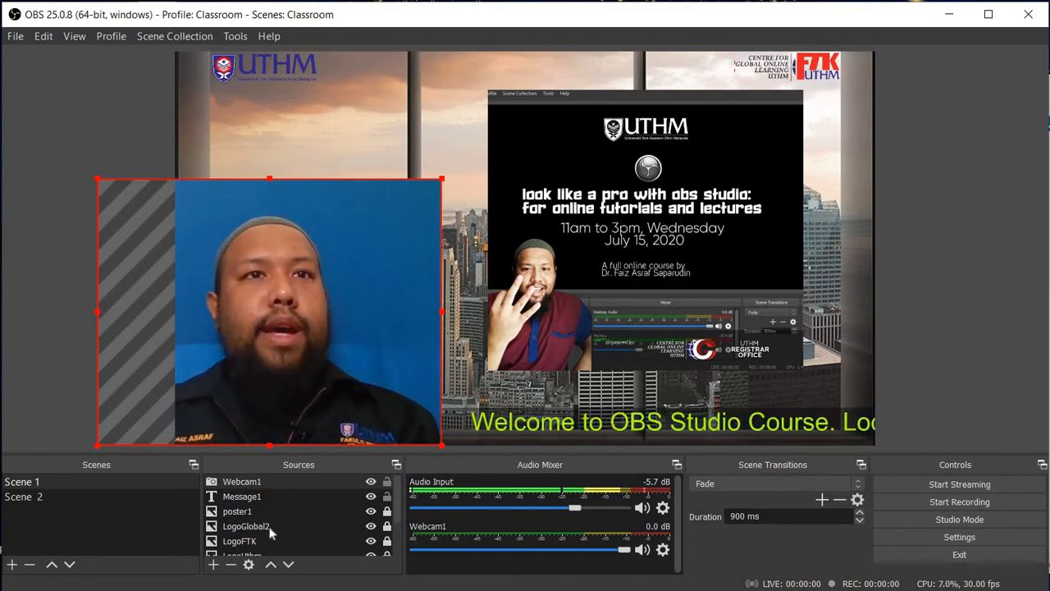
Step: Add a Chroma Key effect filter with its default name to Webcam1
right_click(267, 484)
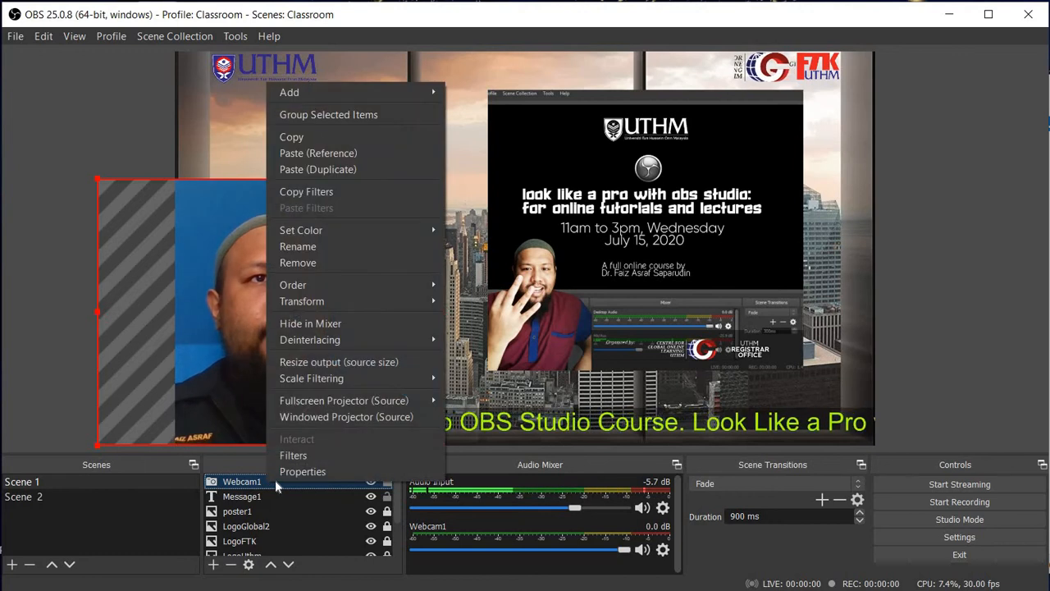
left_click(310, 457)
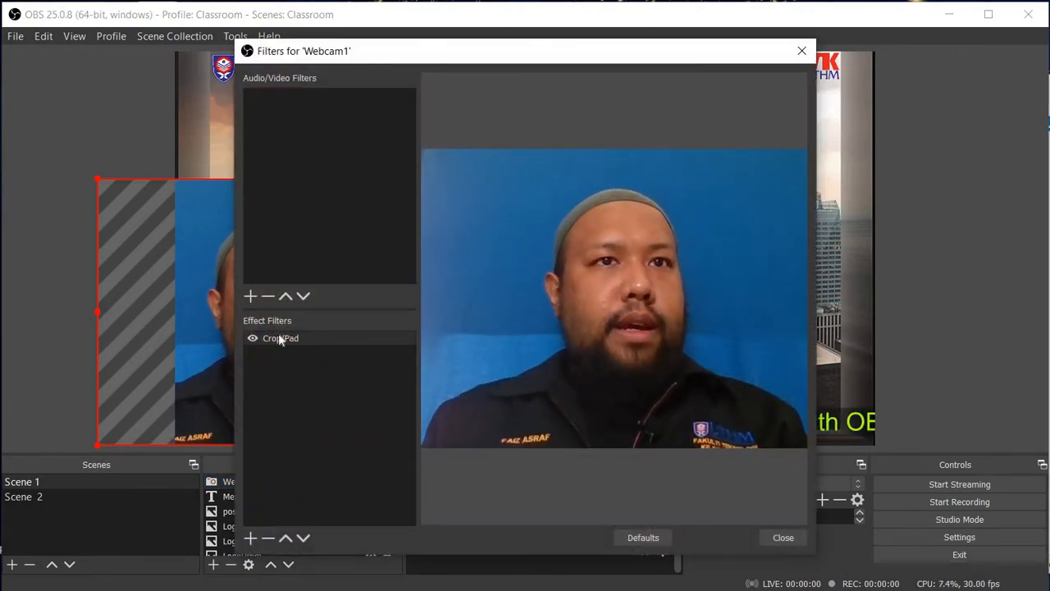
left_click(252, 540)
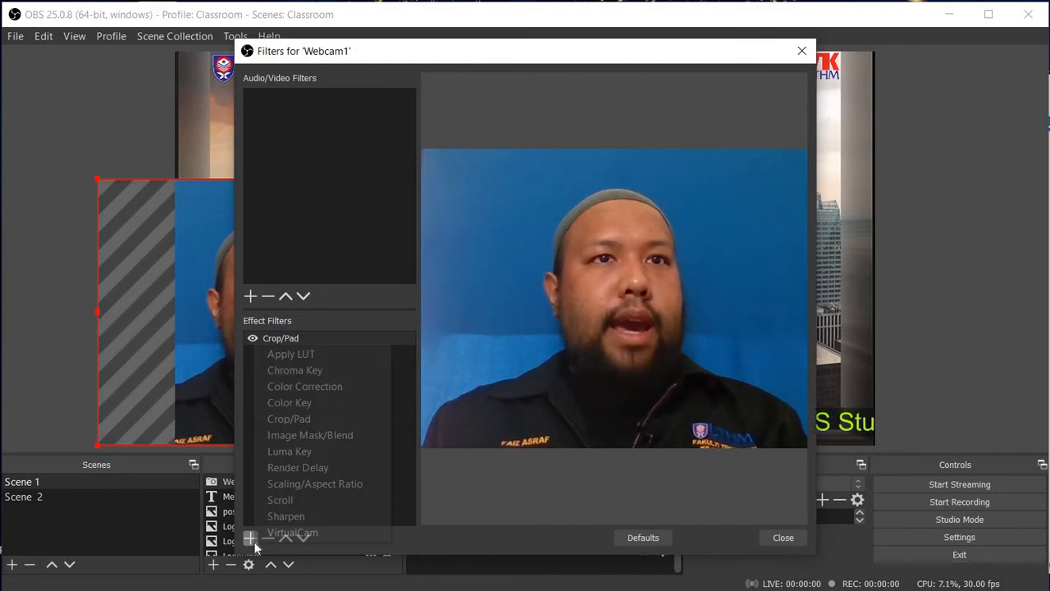
left_click(325, 370)
left_click(498, 328)
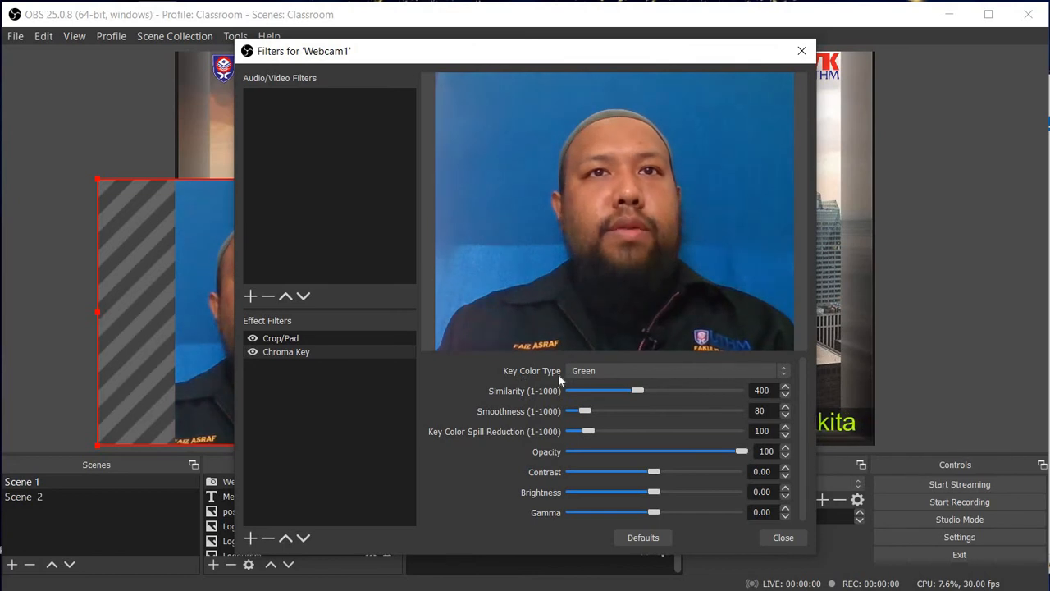
Step: Set the Chroma Key's color type to Custom and sample the blue backdrop in the webcam preview as key color #116090
left_click(610, 374)
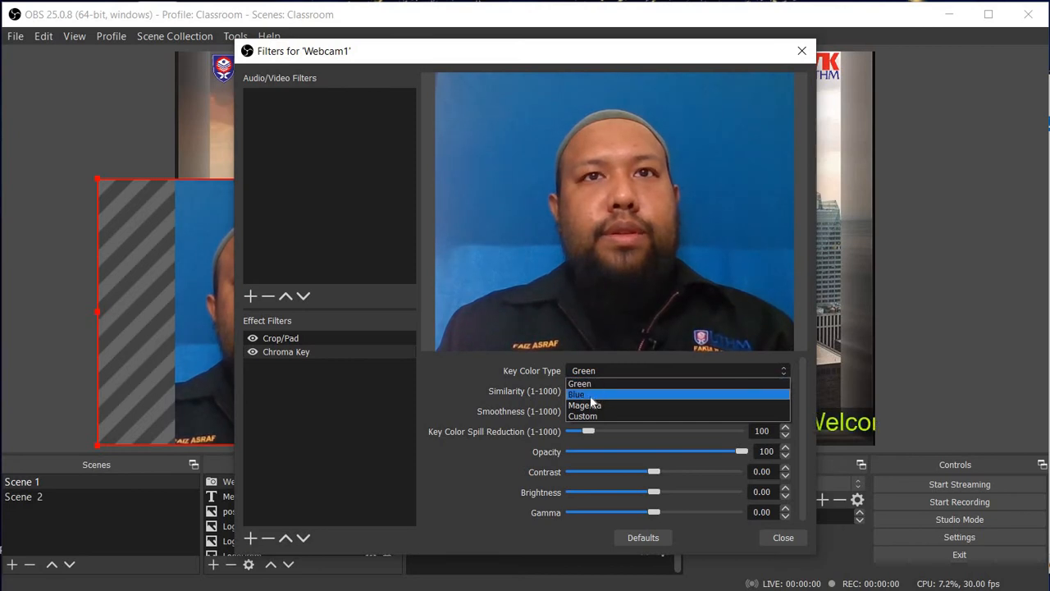
left_click(590, 395)
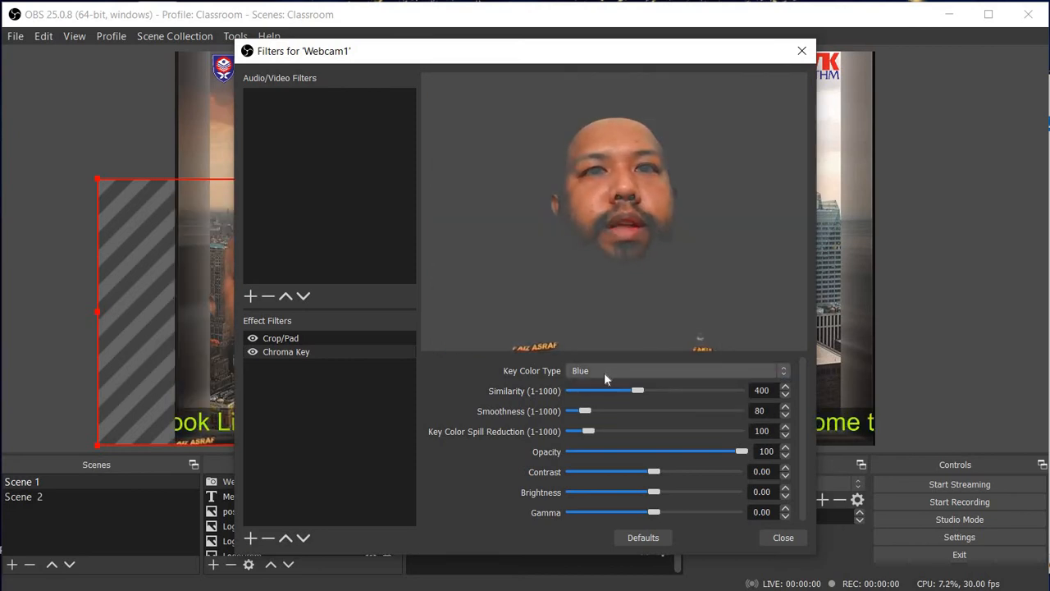
left_click(603, 372)
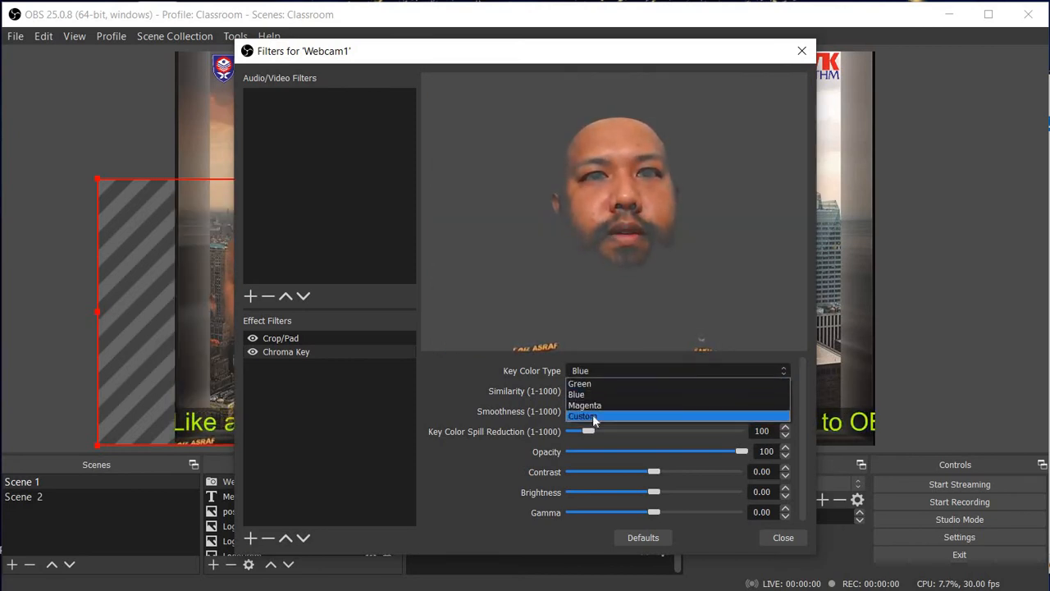
left_click(603, 416)
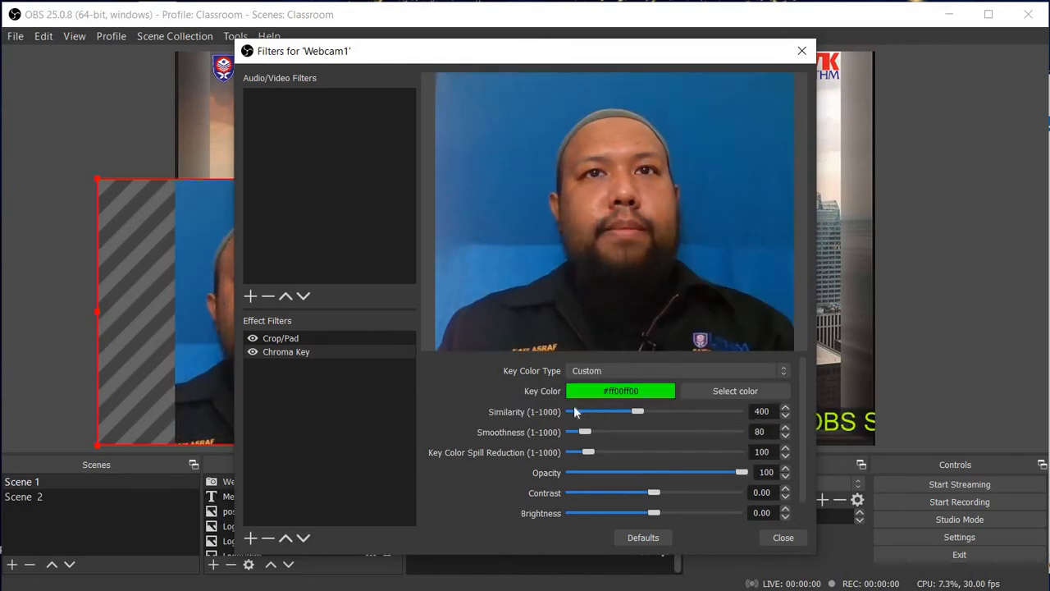
left_click(742, 391)
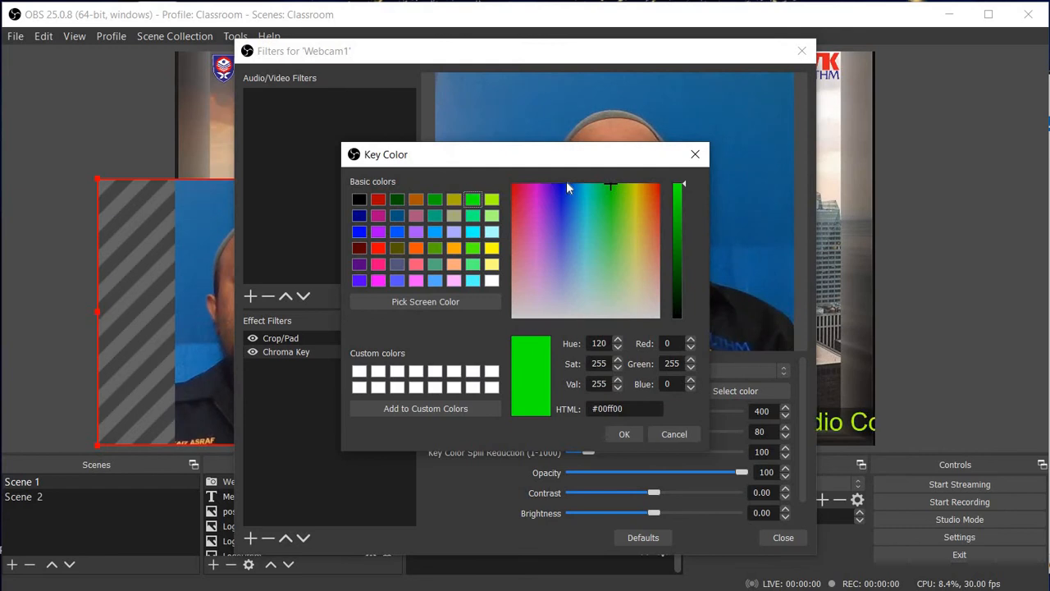
left_click(421, 300)
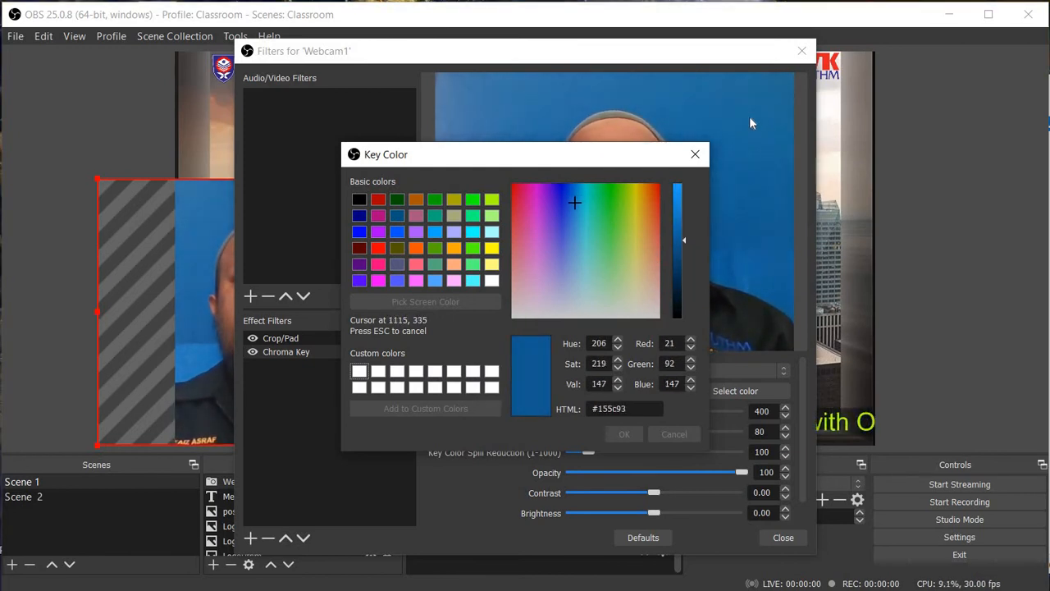
left_click(745, 212)
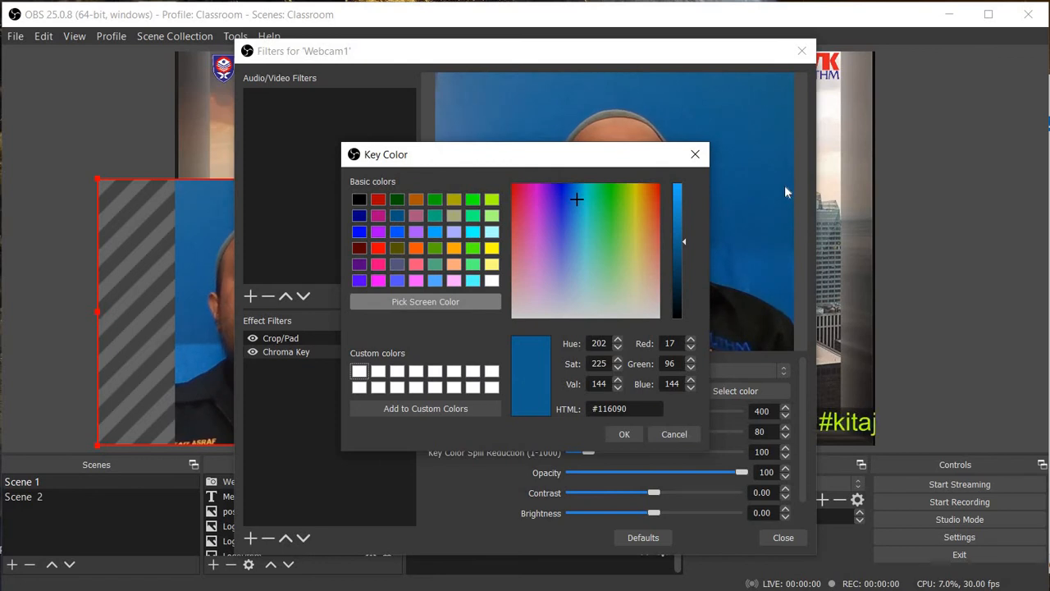
left_click(623, 435)
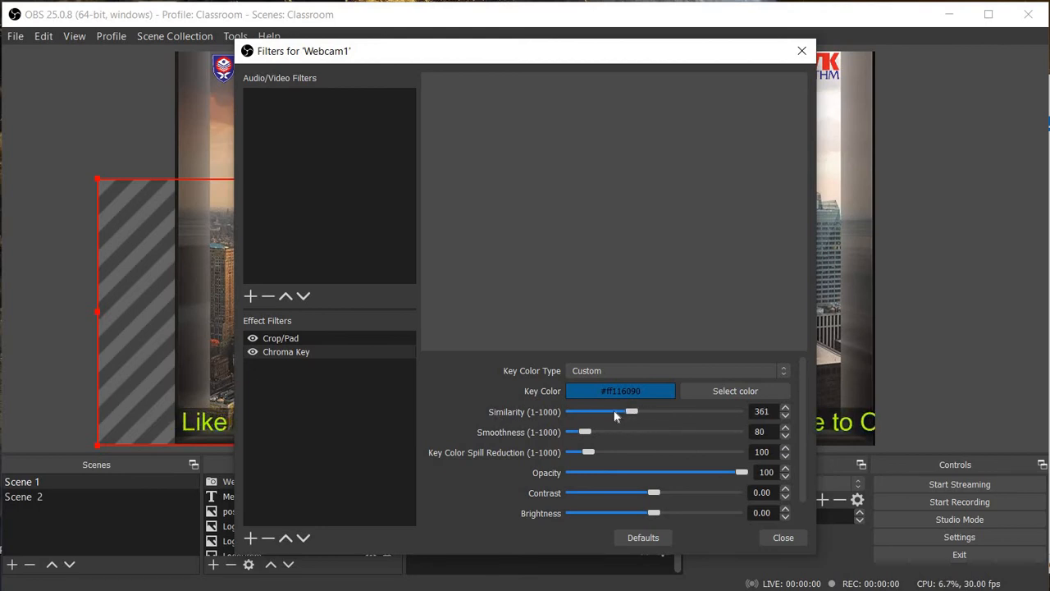
Step: Set the Chroma Key's similarity to 87, smoothness to 5 and spill reduction to 87, and close Webcam1's filters
left_click_drag(614, 416, 583, 415)
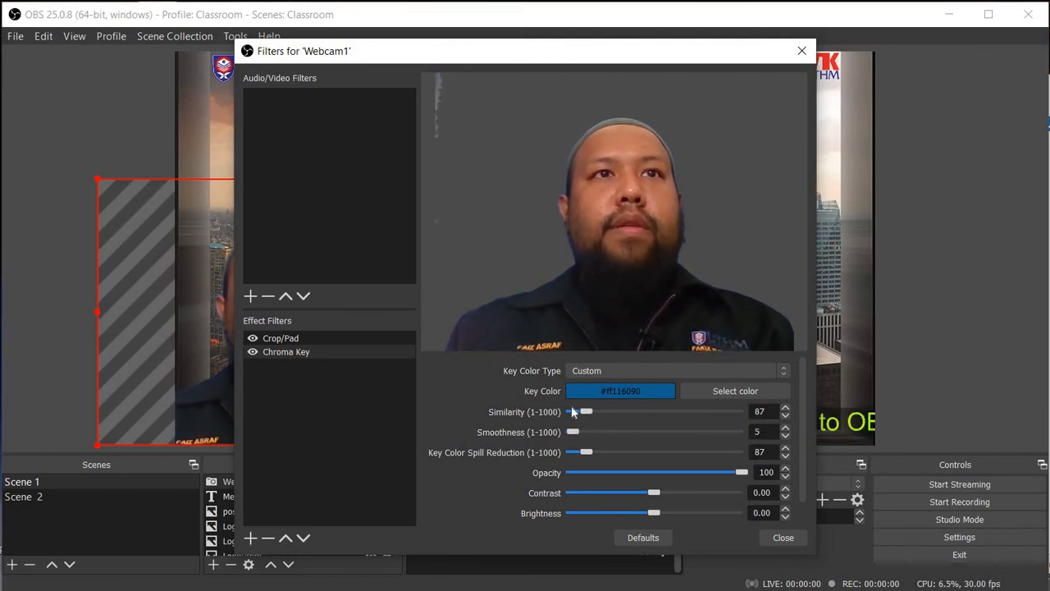
left_click_drag(590, 50, 654, 39)
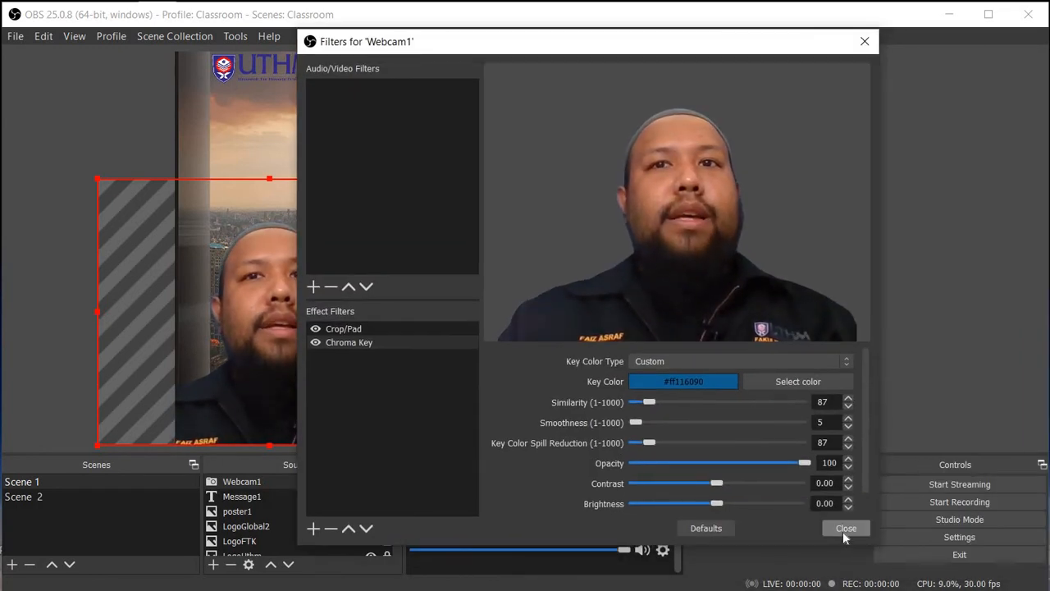
left_click(845, 528)
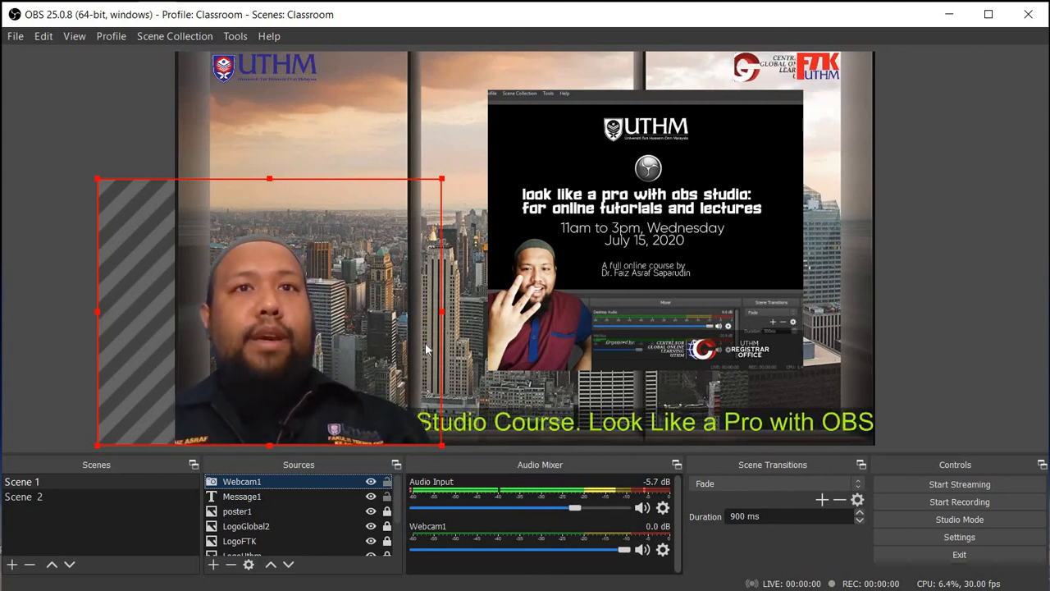
left_click(430, 432)
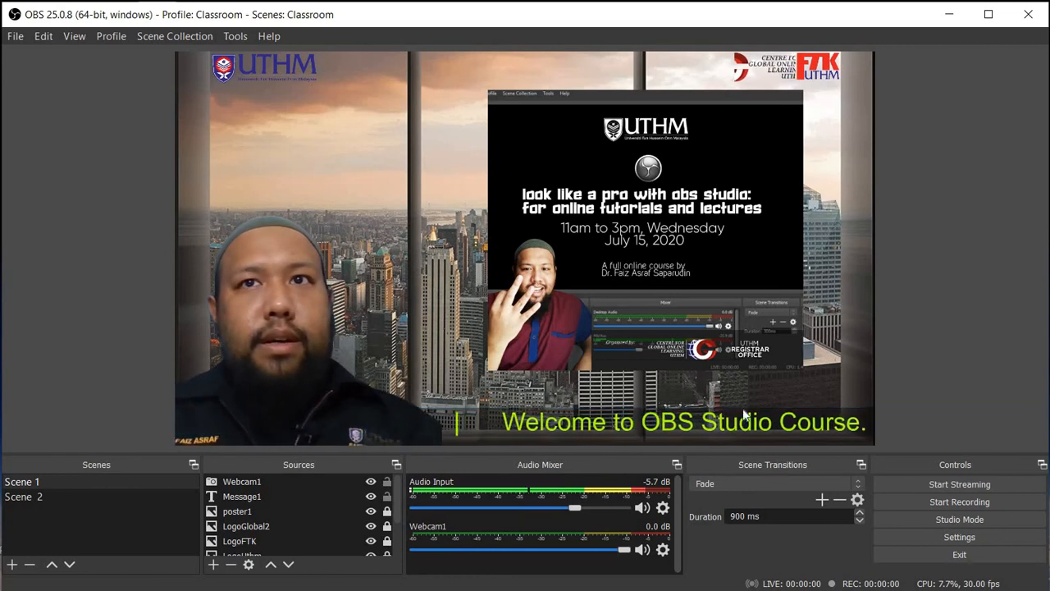
Step: Try Message1 above Webcam1 in the source order, and return Webcam1 to the top
left_click(484, 422)
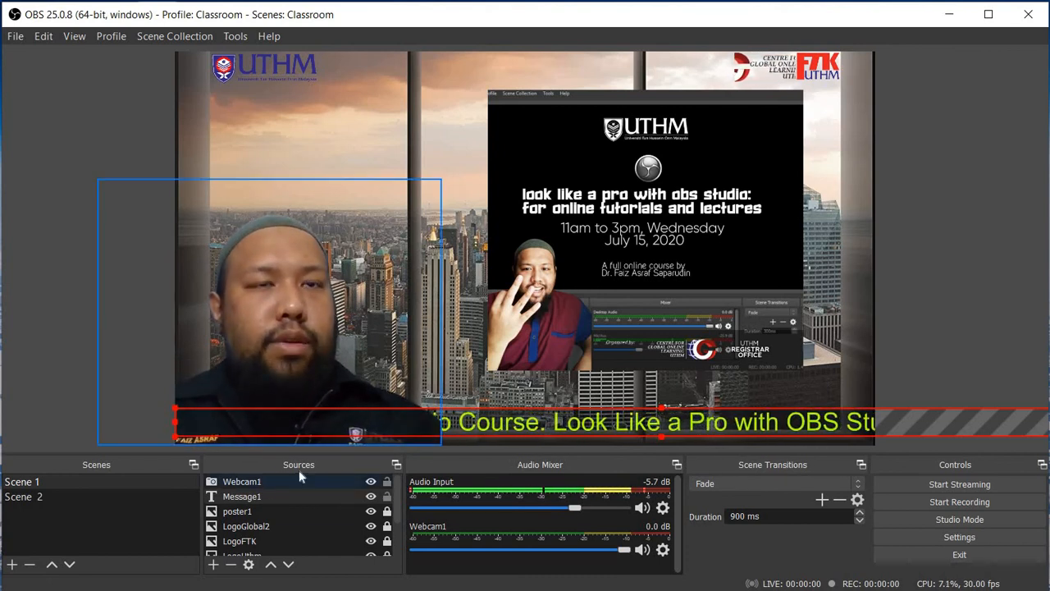
left_click(248, 497)
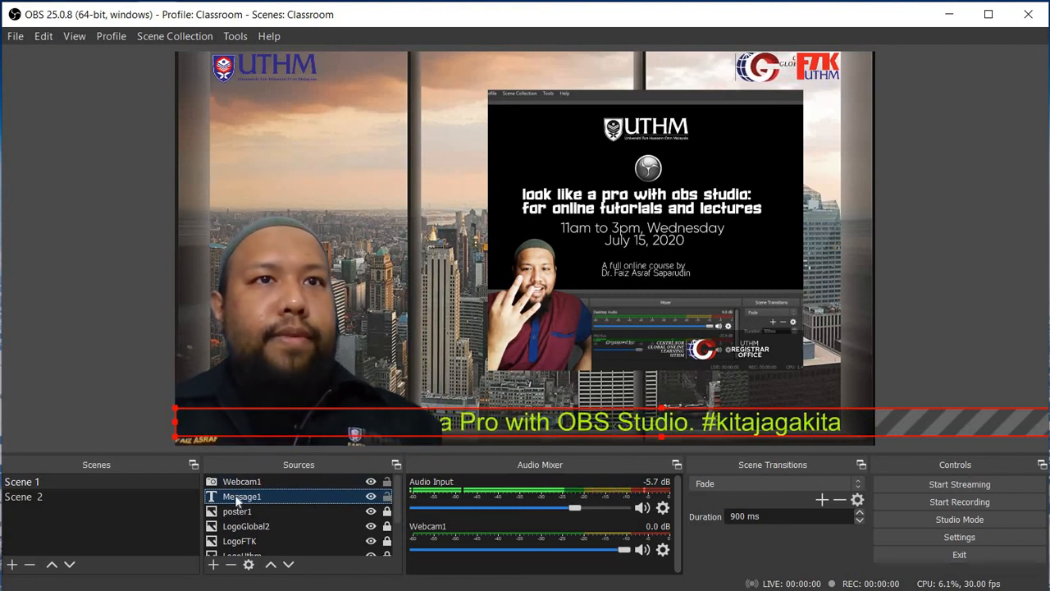
mouse_move(236, 495)
left_mouse_down()
mouse_move(225, 484)
mouse_move(238, 484)
left_mouse_up()
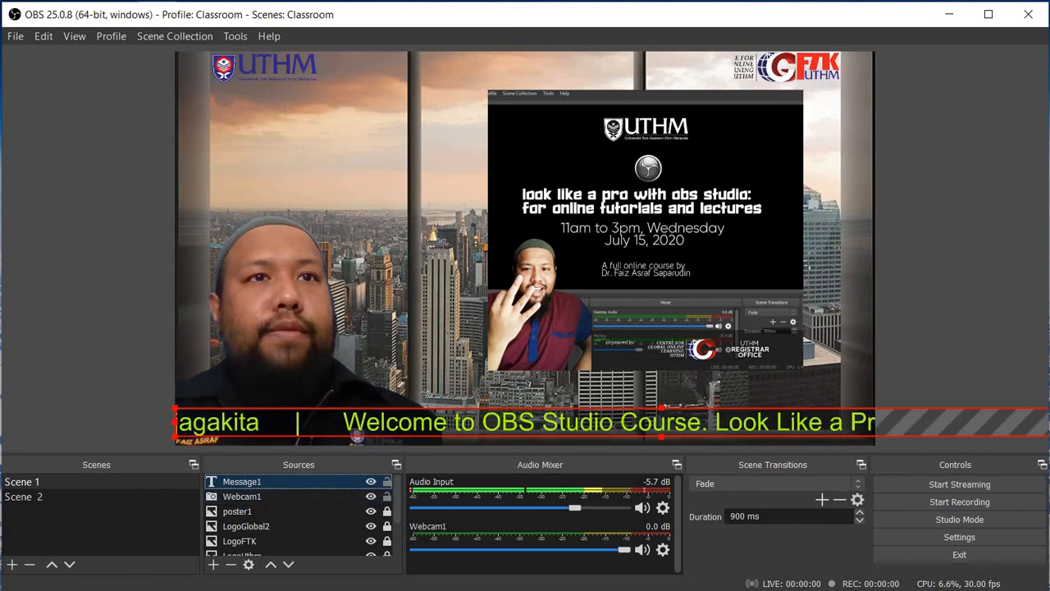
left_click_drag(260, 497, 259, 480)
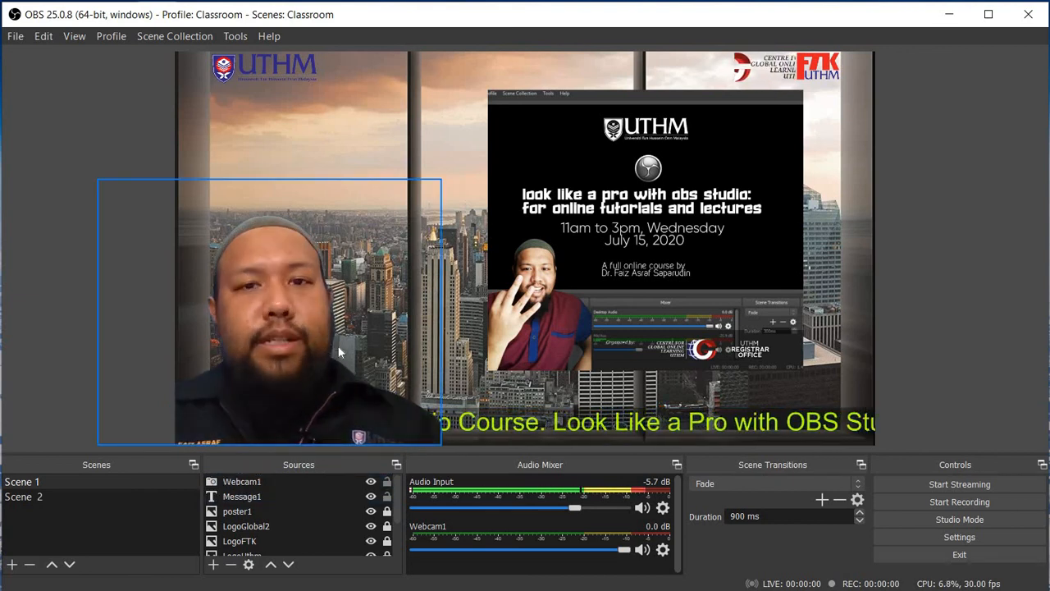